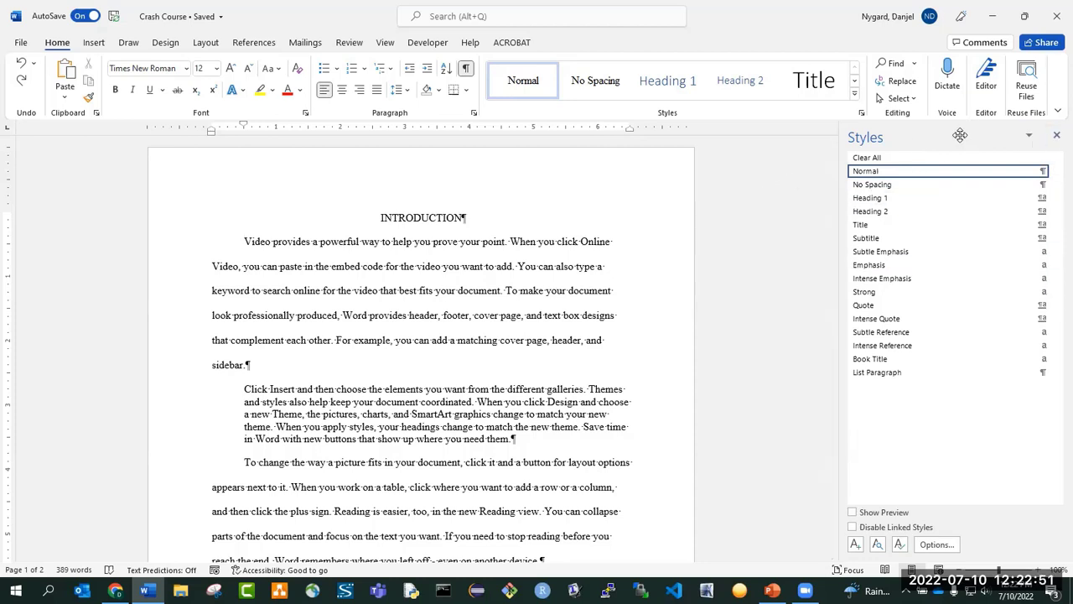
# Turn on previews in the styles list and place the cursor in the first body paragraph below INTRODUCTION
pyautogui.click(852, 512)
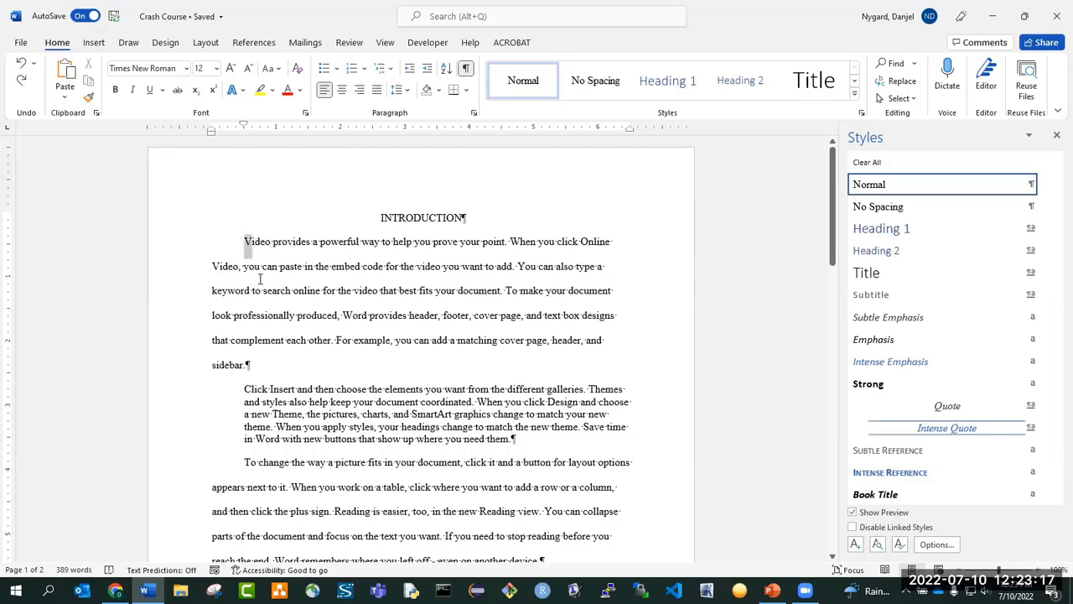
pyautogui.moveTo(244, 241); pyautogui.dragTo(291, 363)
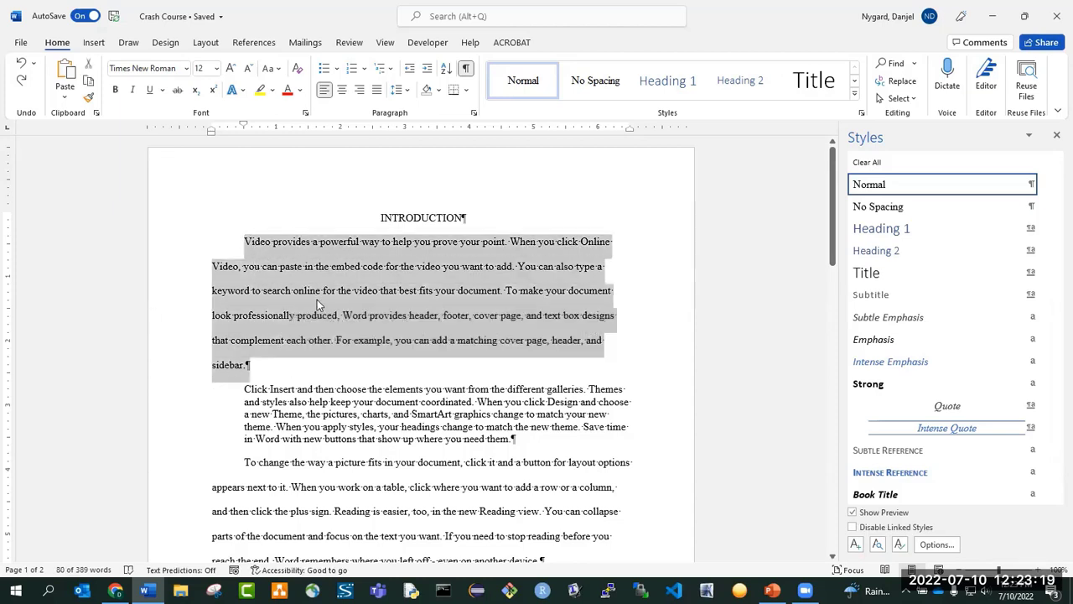
pyautogui.click(273, 246)
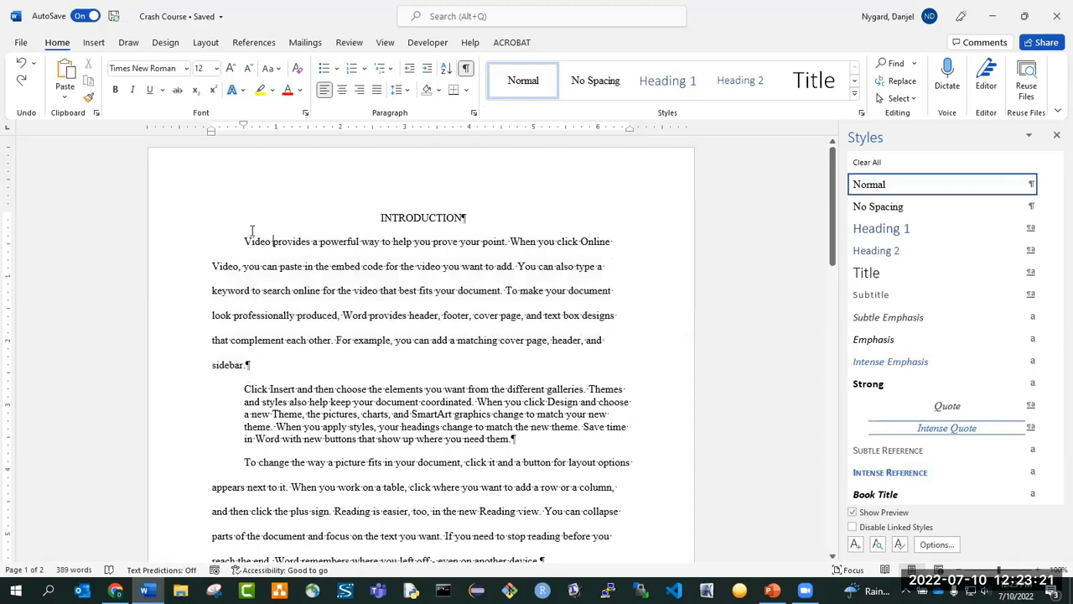
# Create a paragraph style named "Body Dbl Space .5 First Line" from the current paragraph, keeping its double spacing and 0.5" first-line indent
pyautogui.click(855, 544)
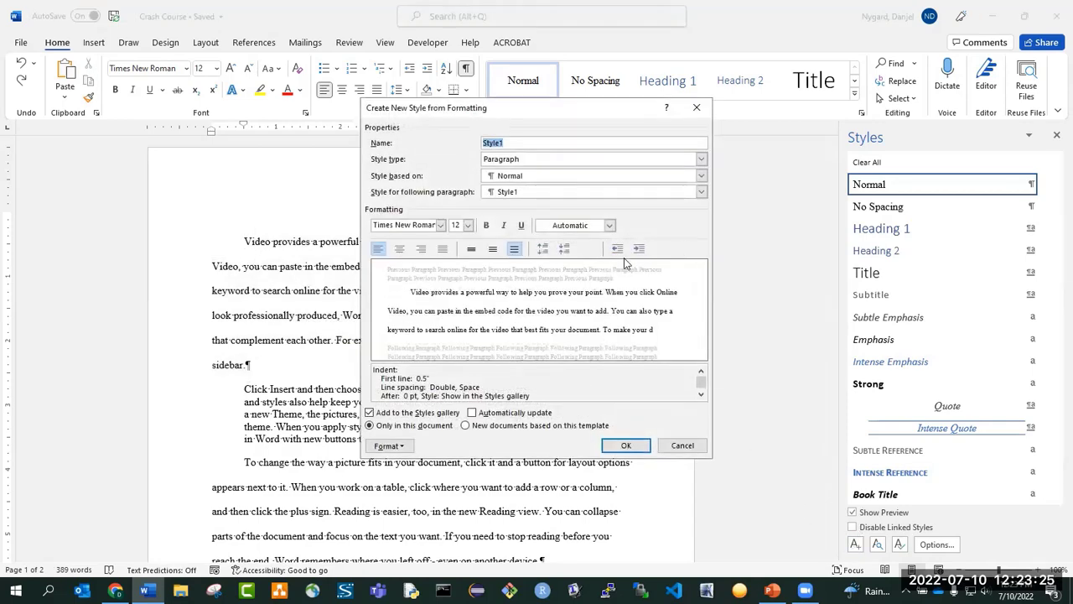
pyautogui.click(388, 446)
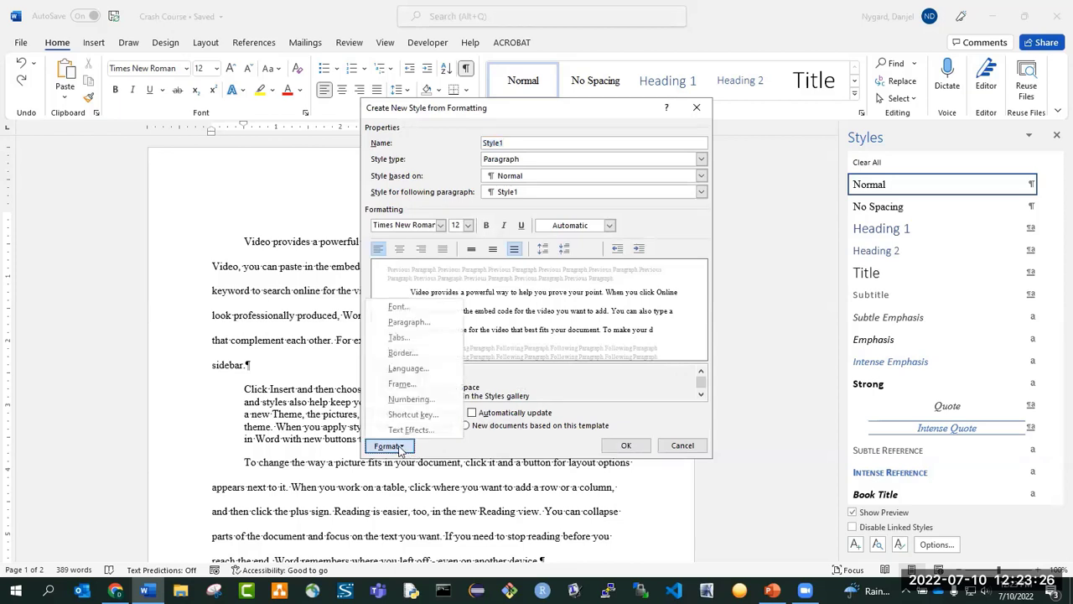
pyautogui.click(409, 322)
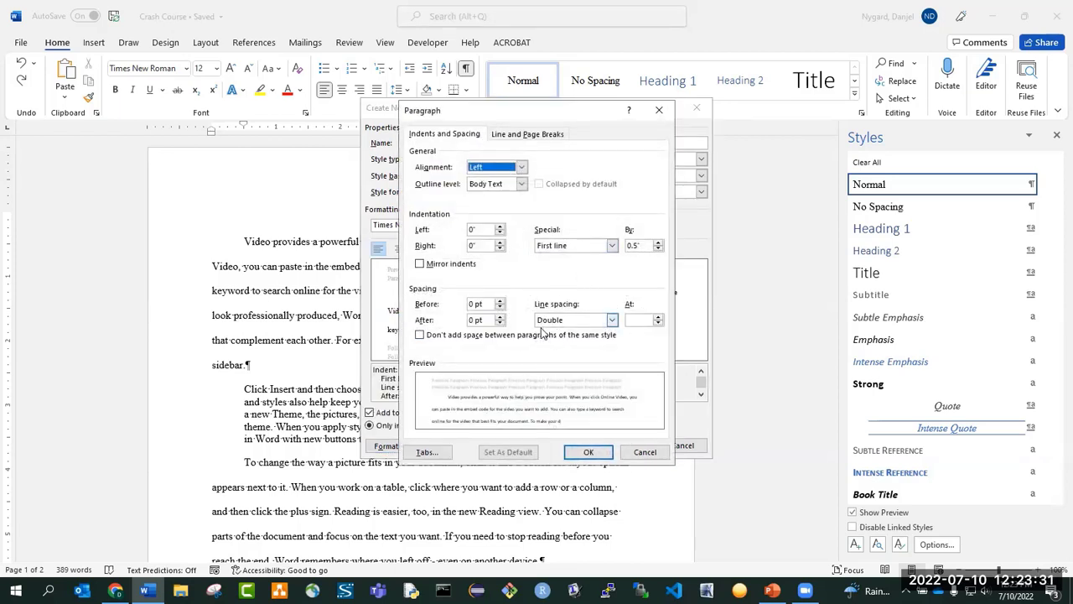
pyautogui.click(588, 452)
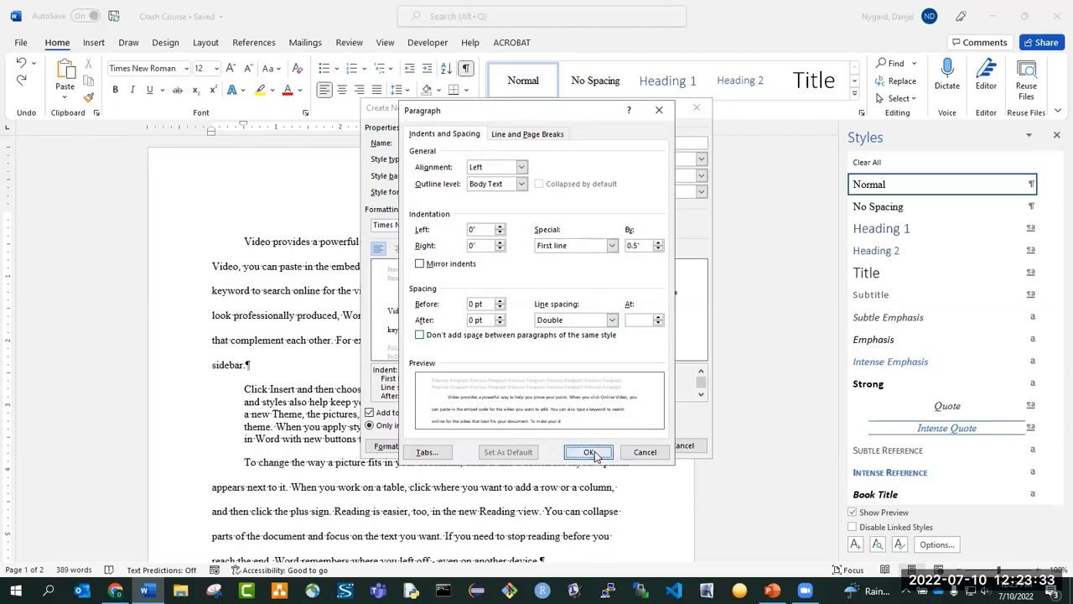
pyautogui.doubleClick(500, 142)
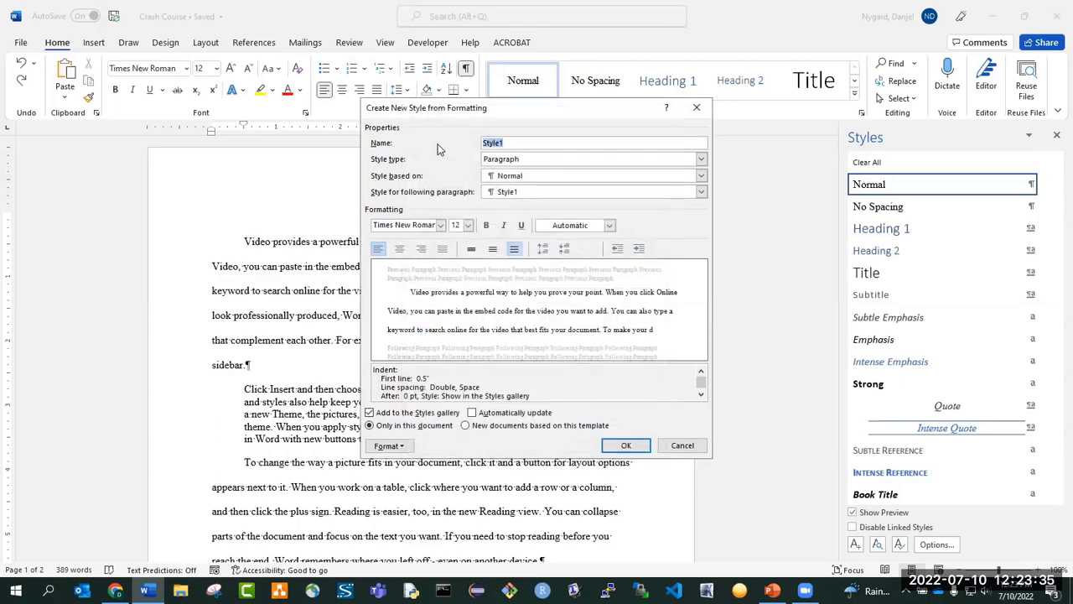
pyautogui.write('Body Dbl Space .5')
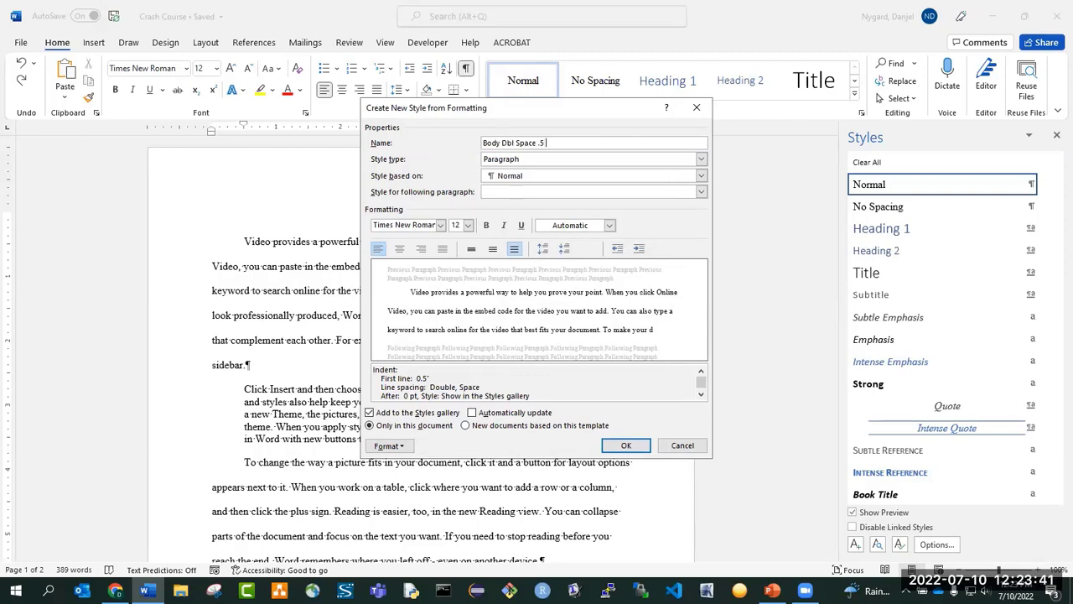
pyautogui.write(' First Line')
pyautogui.click(625, 446)
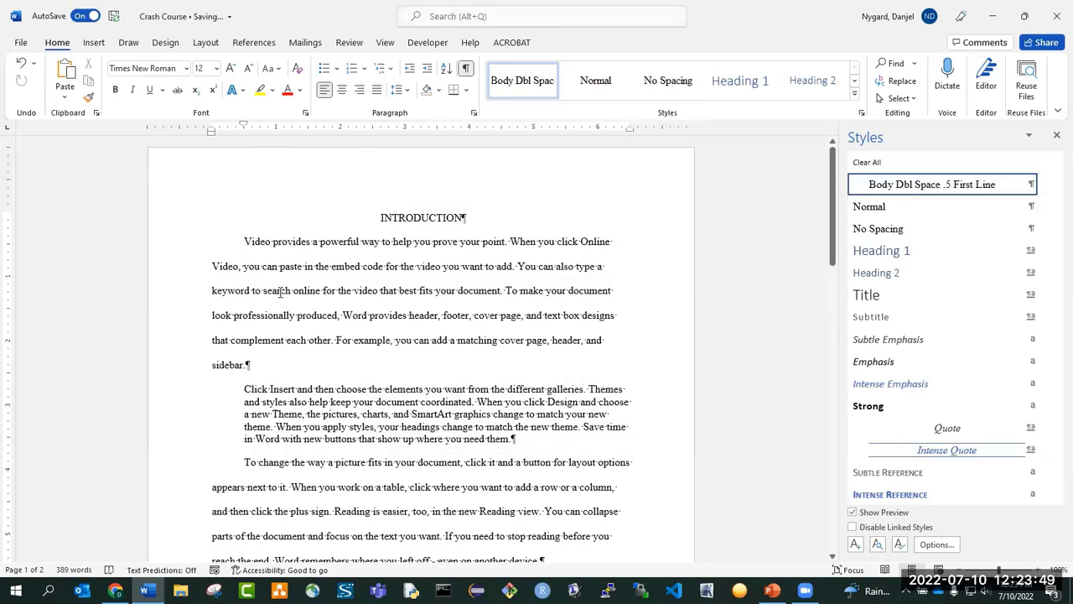
# Generate sample text in the empty paragraph on page 2 with =rand(5,5)
pyautogui.scroll(-12, 280, 292)
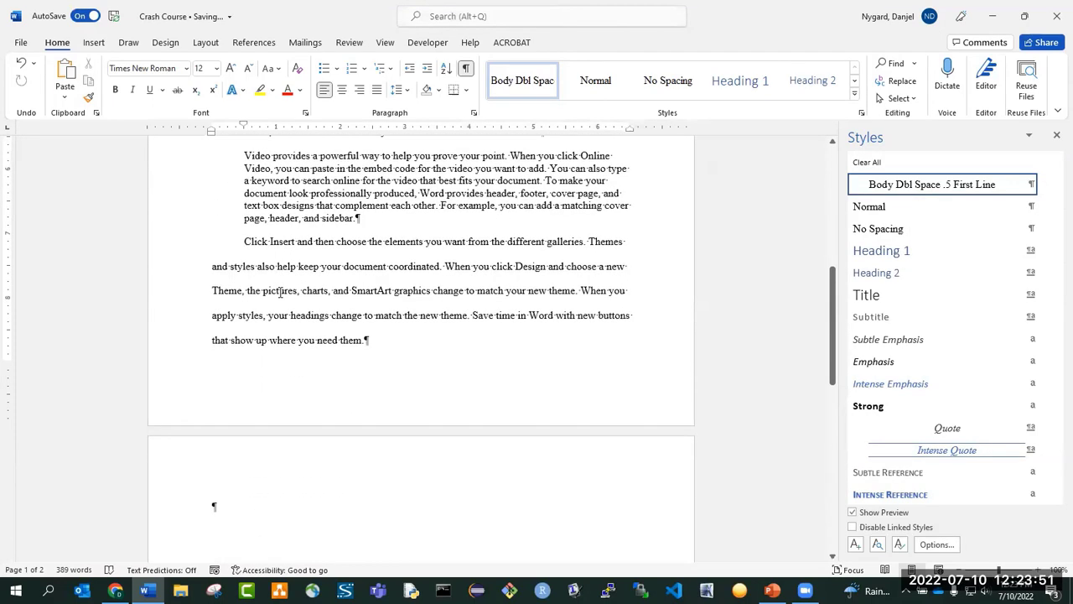
pyautogui.click(260, 295)
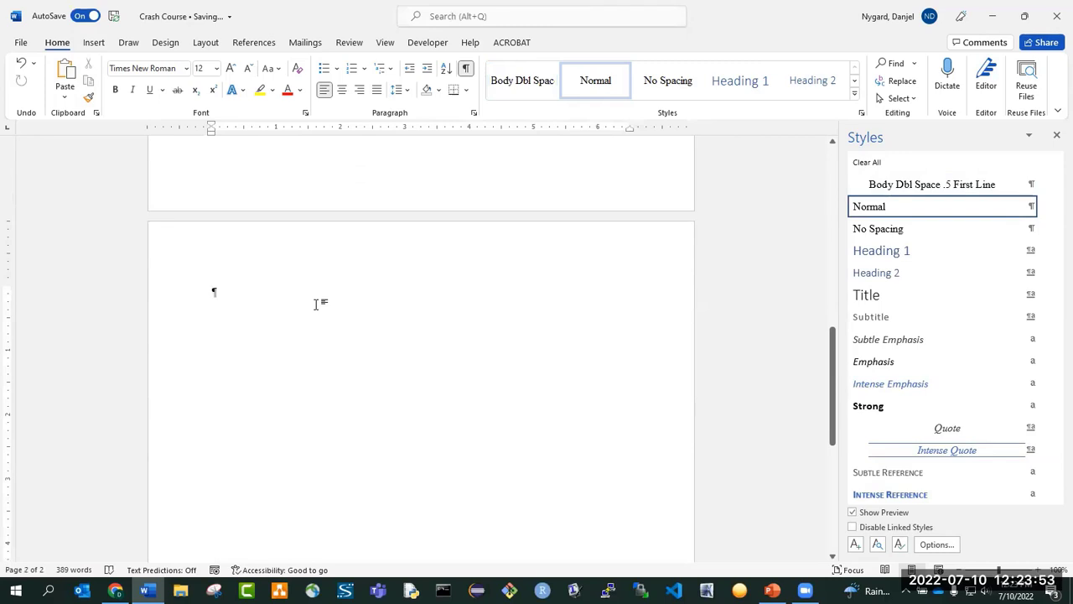
pyautogui.write('=rand(')
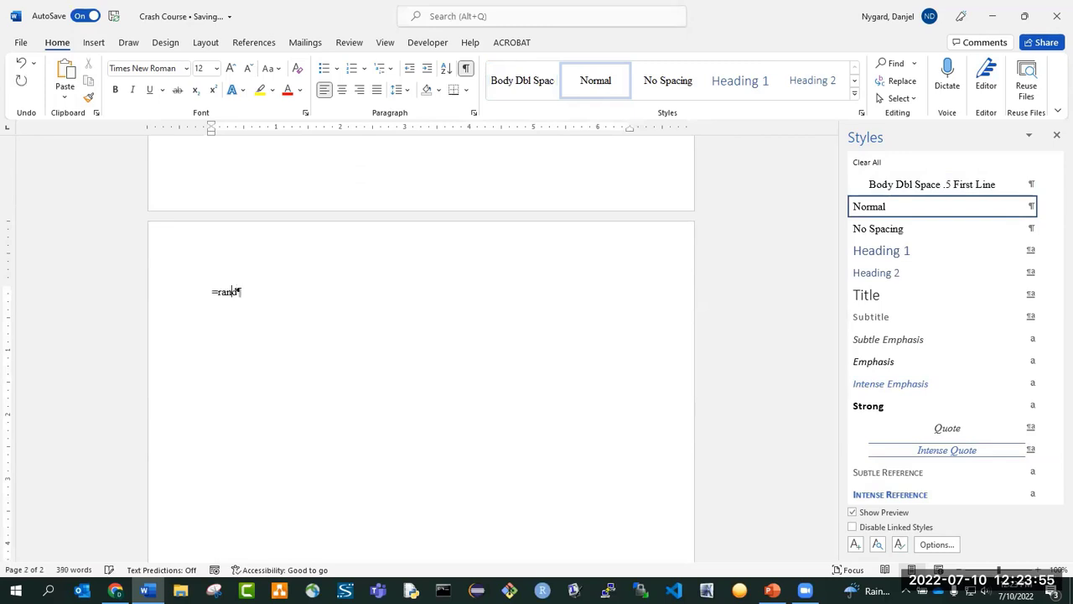
pyautogui.write('5,5)')
pyautogui.press('Return')
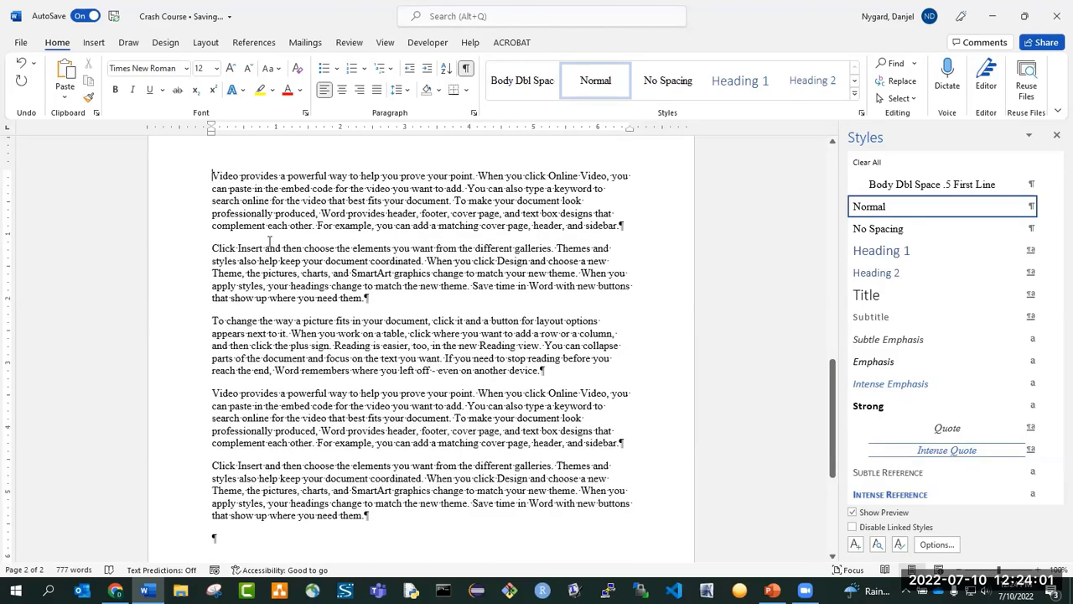
# Apply the Body Dbl Space .5 First Line style to the first generated paragraph on page 2
pyautogui.scroll(15, 282, 260)
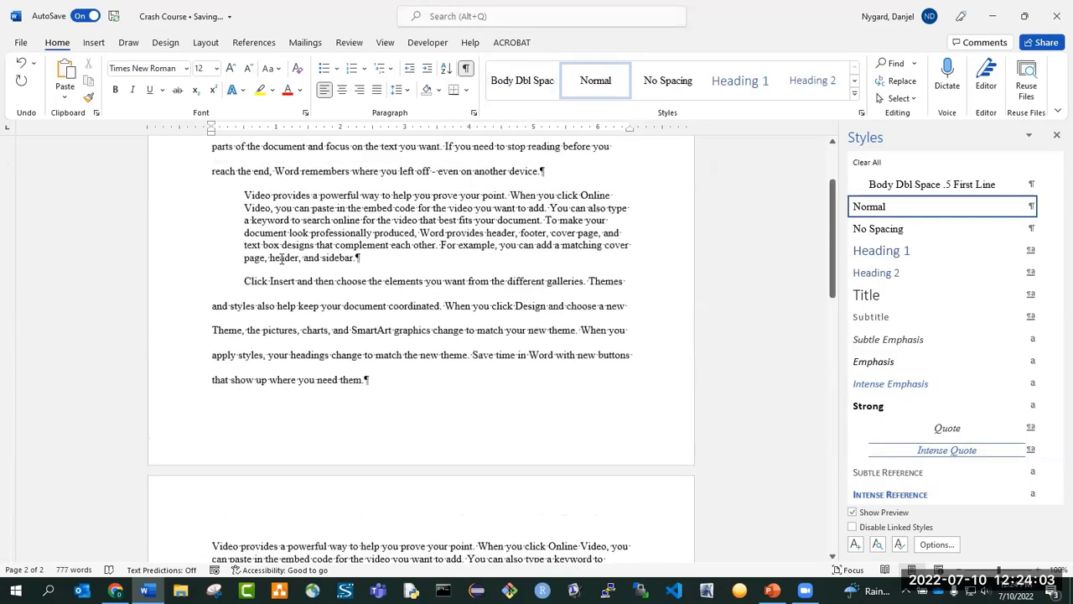
pyautogui.click(245, 243)
pyautogui.scroll(-12, 235, 239)
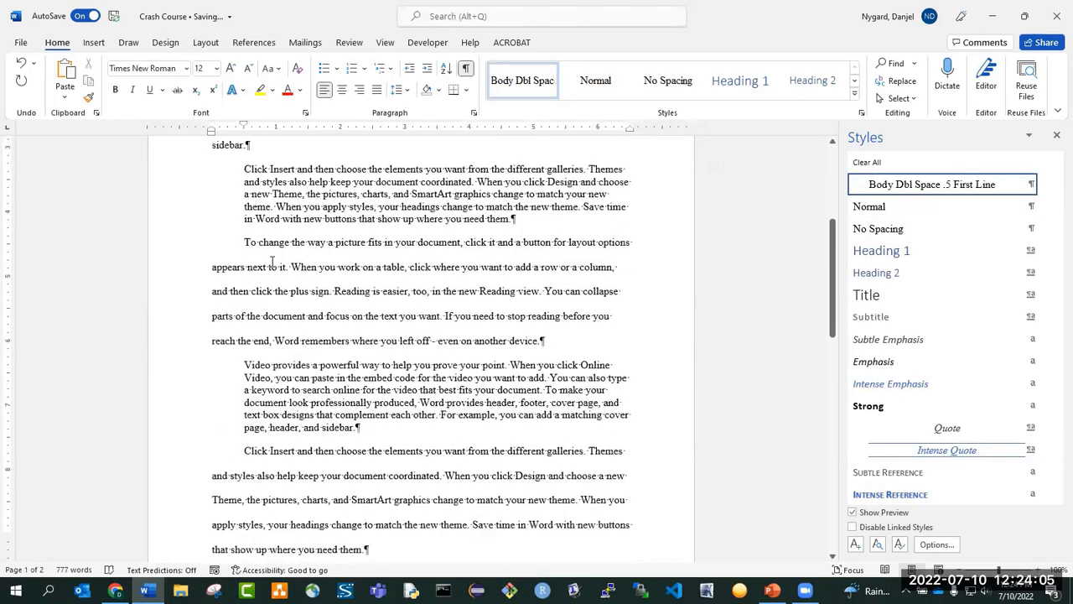
pyautogui.click(234, 232)
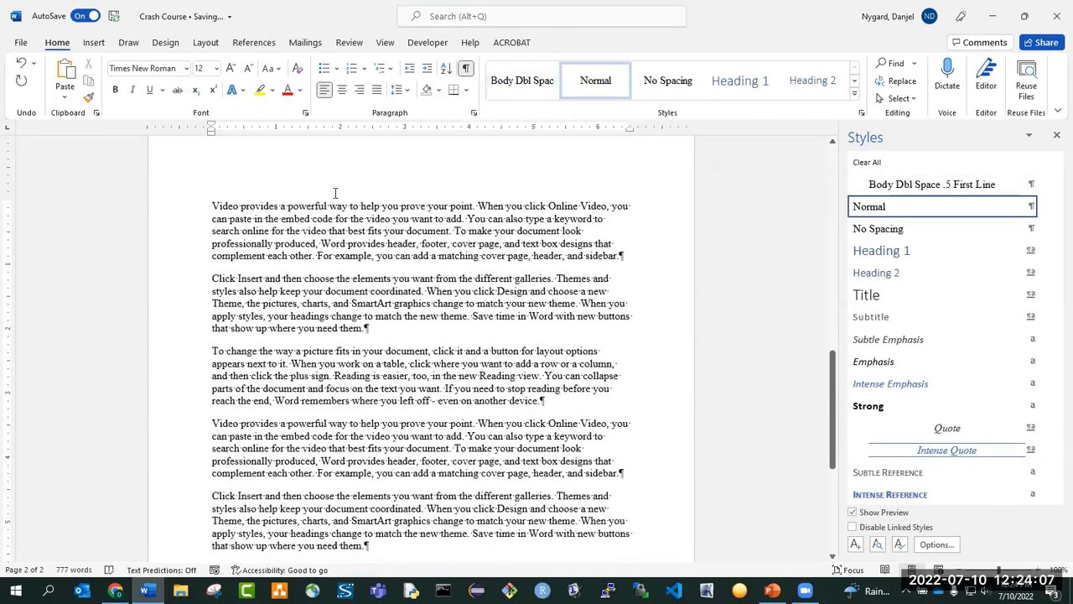
pyautogui.click(517, 86)
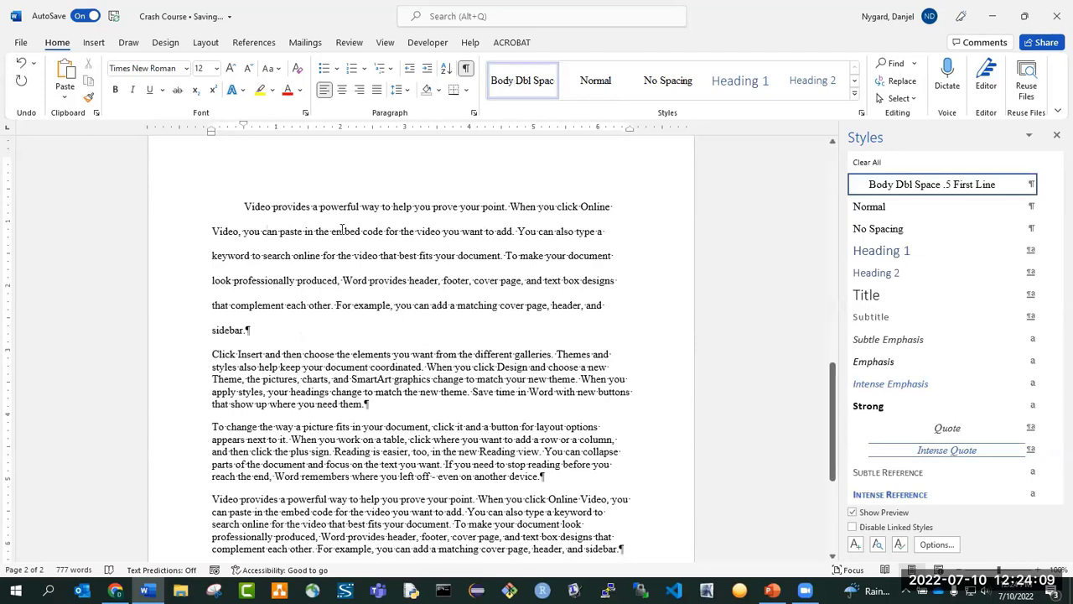
# Apply the Body Dbl Space .5 First Line style to each of the remaining four generated paragraphs
pyautogui.scroll(-3, 713, 206)
pyautogui.click(930, 185)
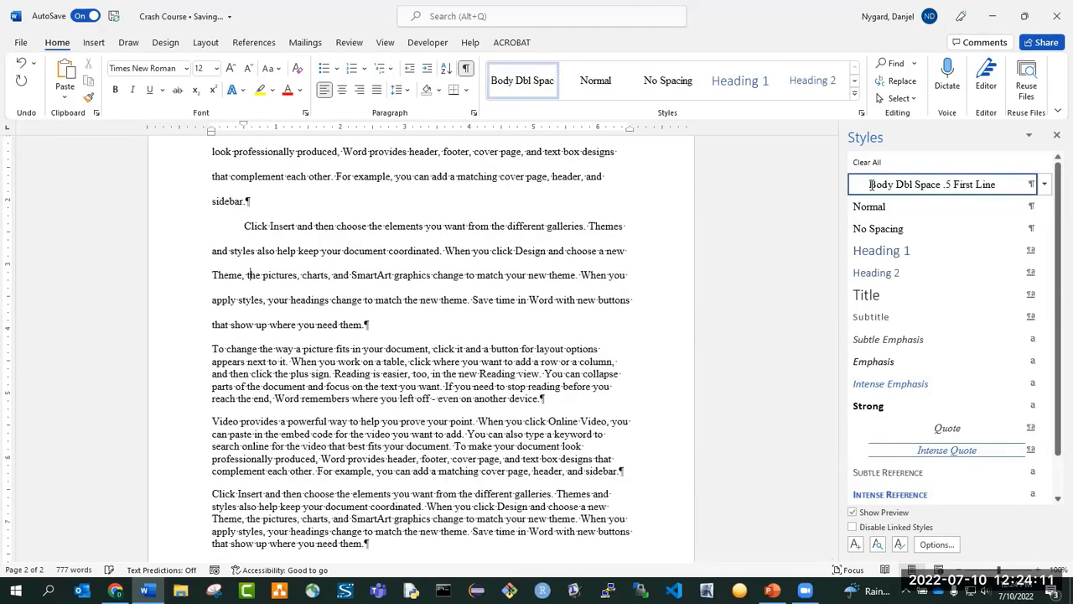
pyautogui.click(295, 358)
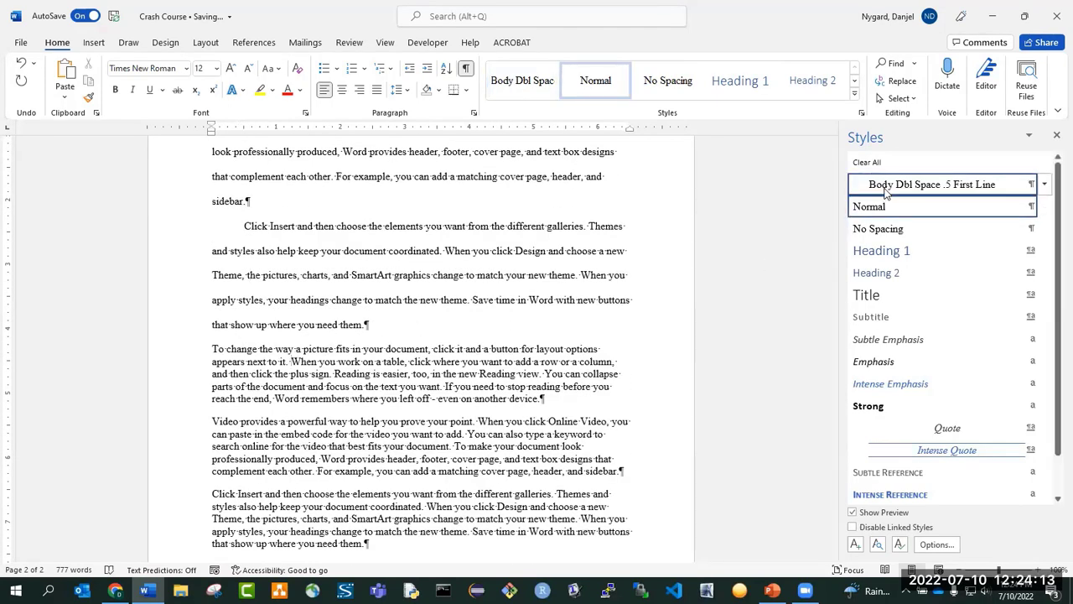
pyautogui.click(930, 184)
pyautogui.scroll(-3, 312, 333)
pyautogui.click(311, 333)
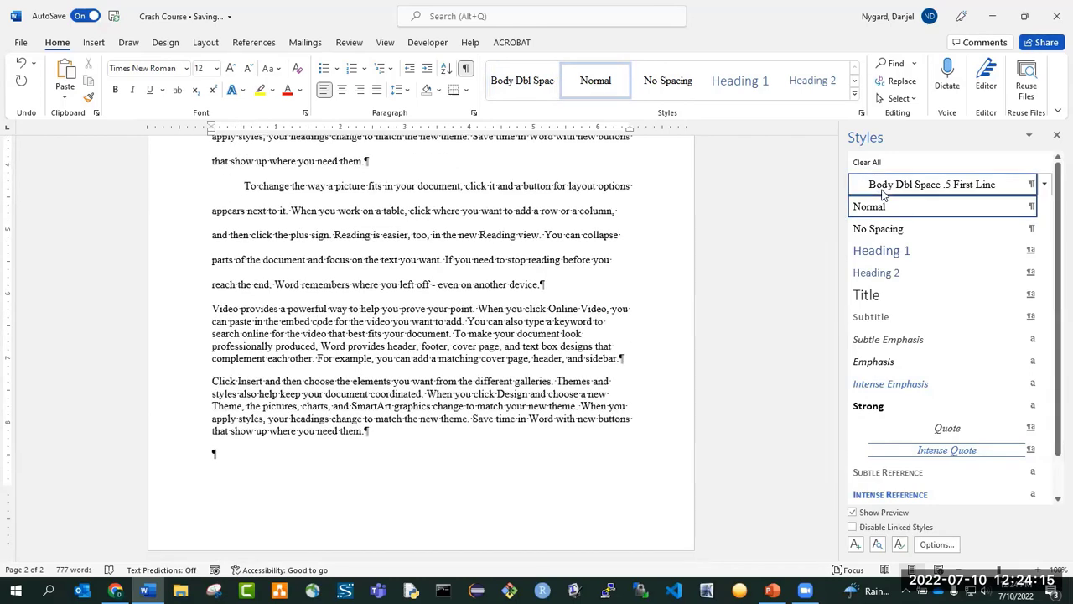
pyautogui.click(931, 185)
pyautogui.click(293, 466)
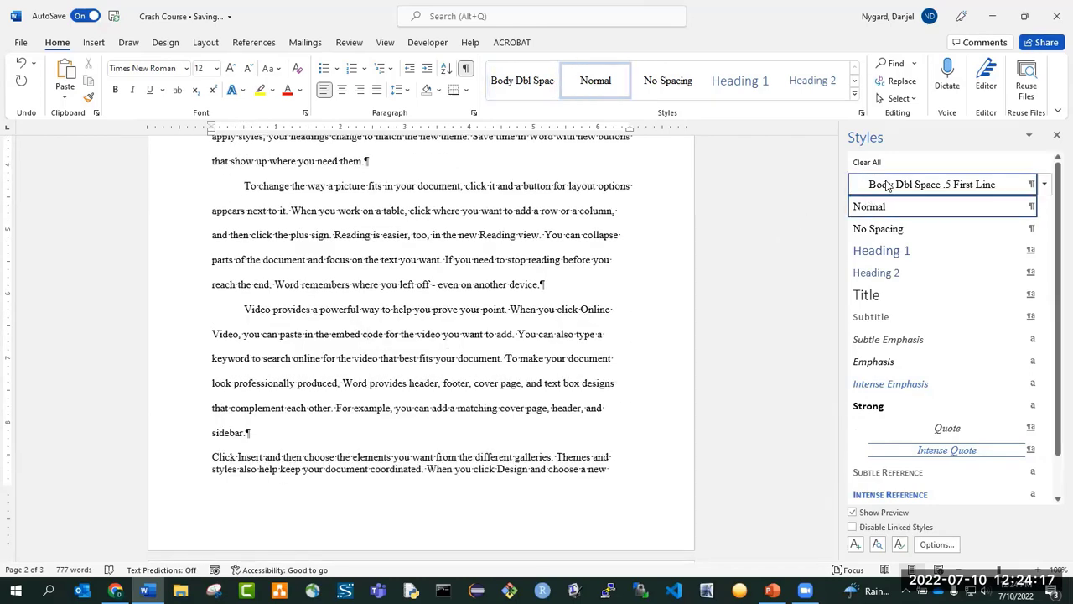
pyautogui.click(930, 184)
# Generate more sample text in the empty last paragraph on page 3 with =rand(5,5)
pyautogui.scroll(-2, 651, 256)
pyautogui.scroll(-4, 343, 363)
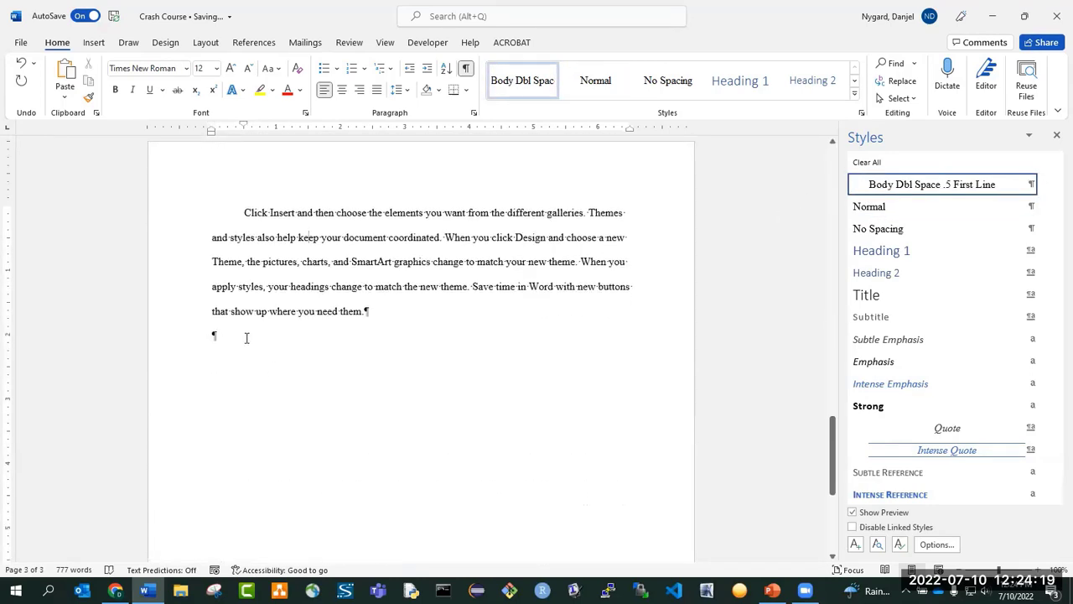
pyautogui.click(279, 341)
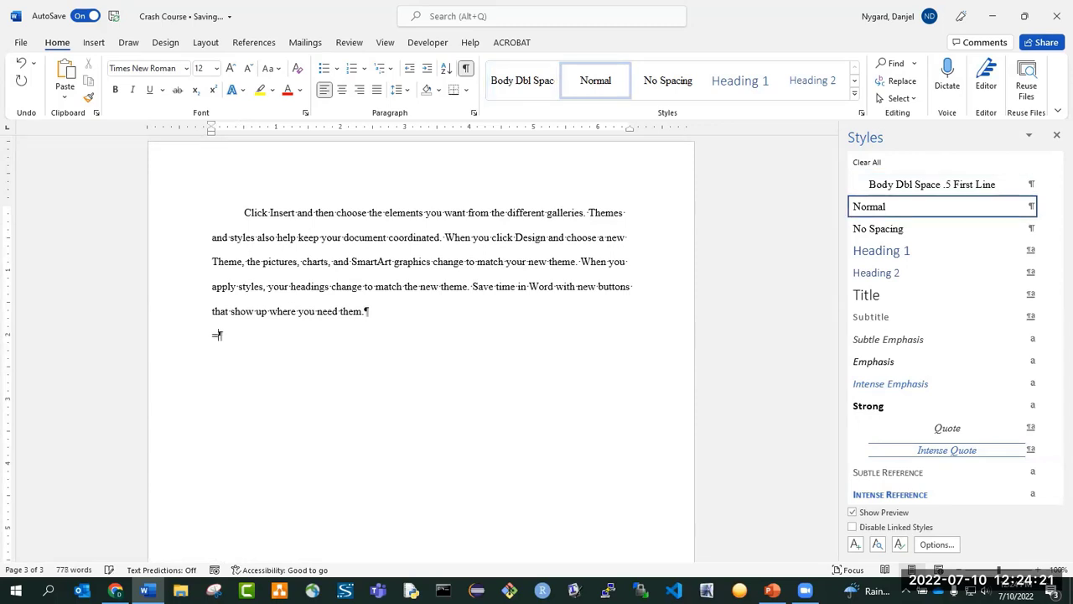
pyautogui.write('=rand(5,5)')
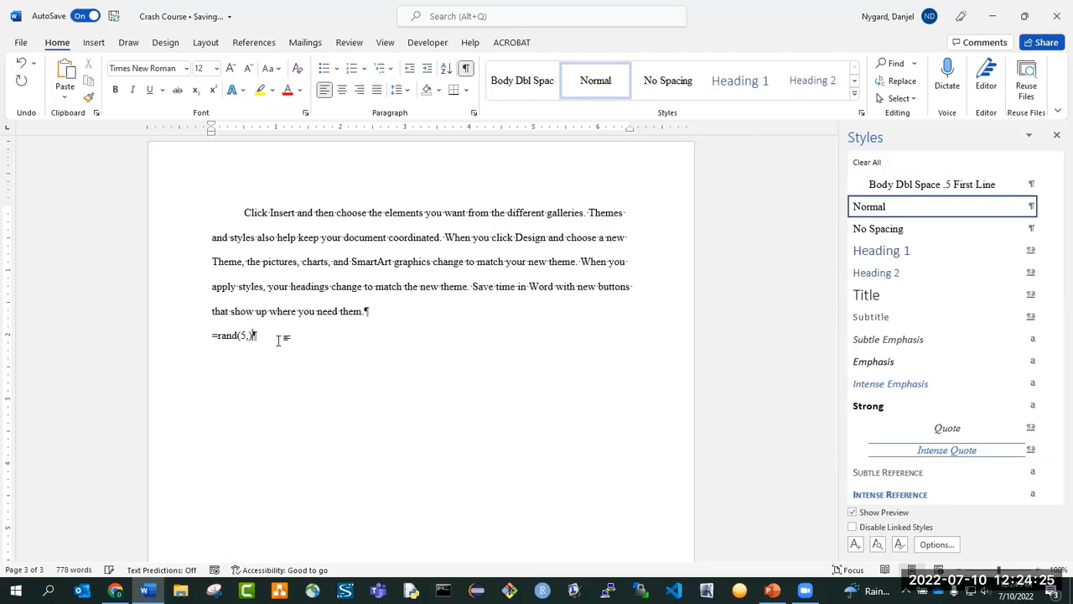
pyautogui.press('Return')
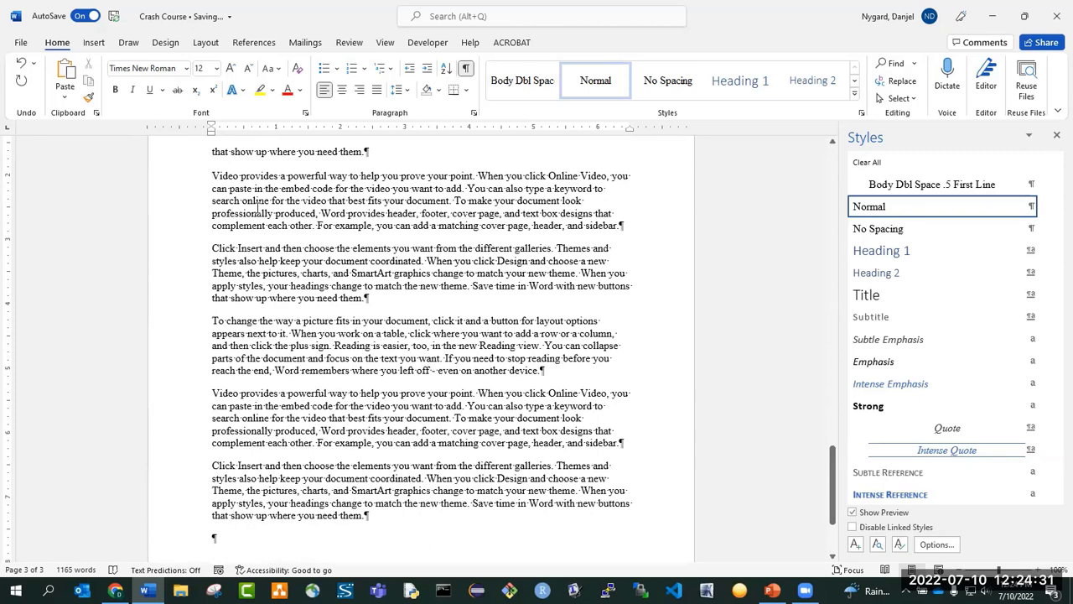
# Apply the Body Dbl Space .5 First Line style to the first two newly generated paragraphs on page 3
pyautogui.click(911, 187)
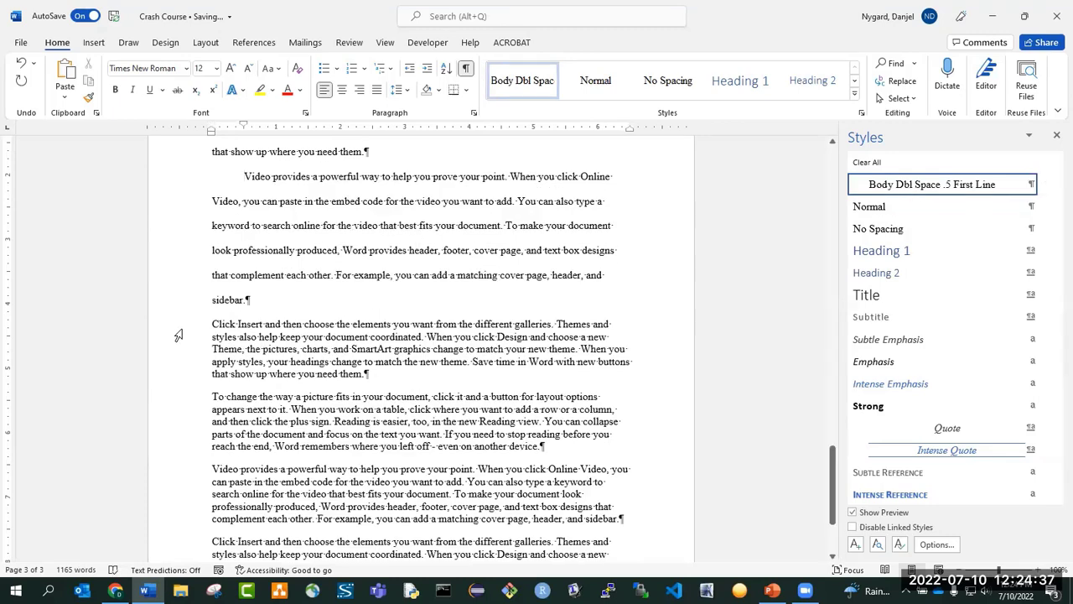
pyautogui.click(213, 325)
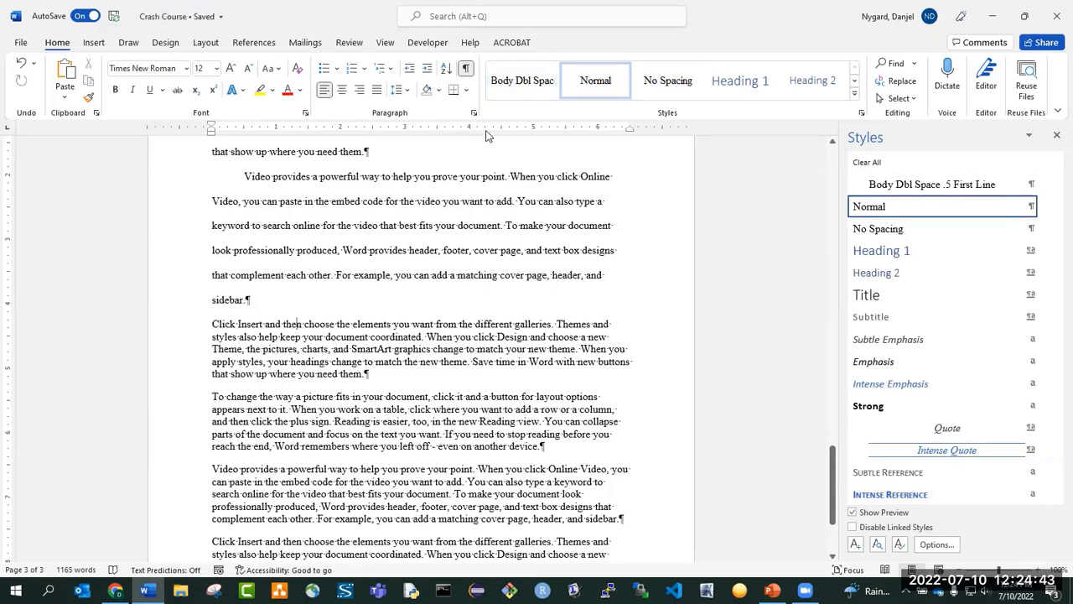
pyautogui.click(932, 184)
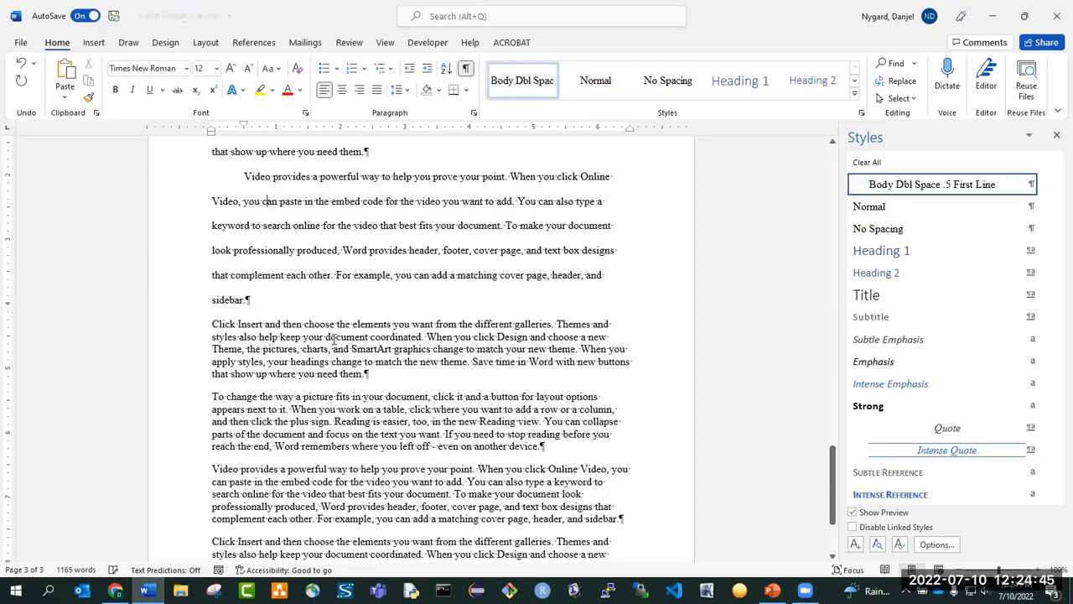
# Repeat the Body Dbl Space .5 First Line style application on each of the last three generated paragraphs
pyautogui.scroll(-3, 325, 339)
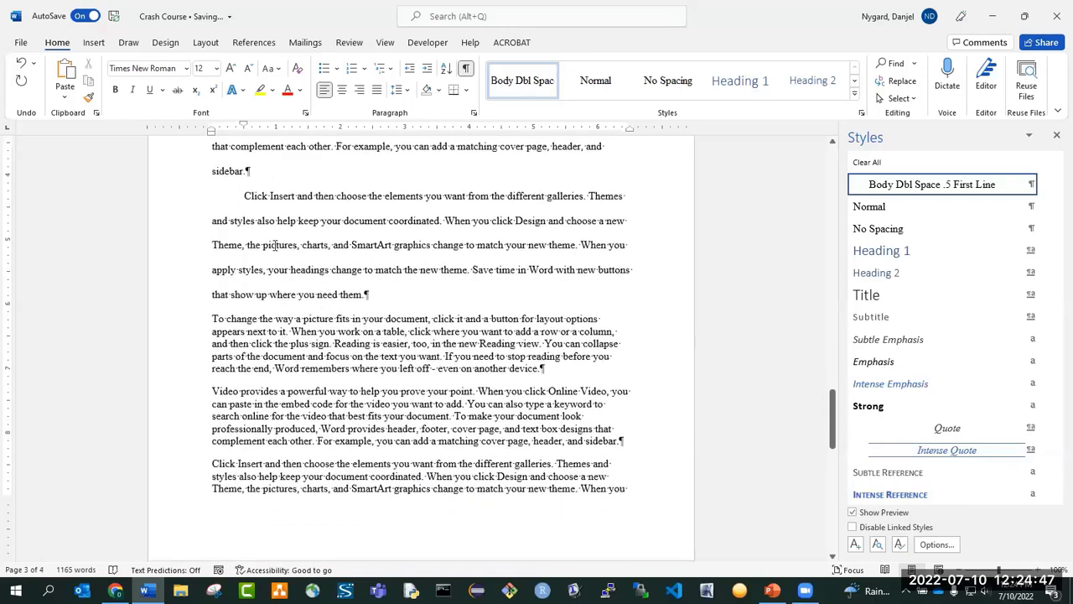
pyautogui.click(331, 328)
pyautogui.press('F4')
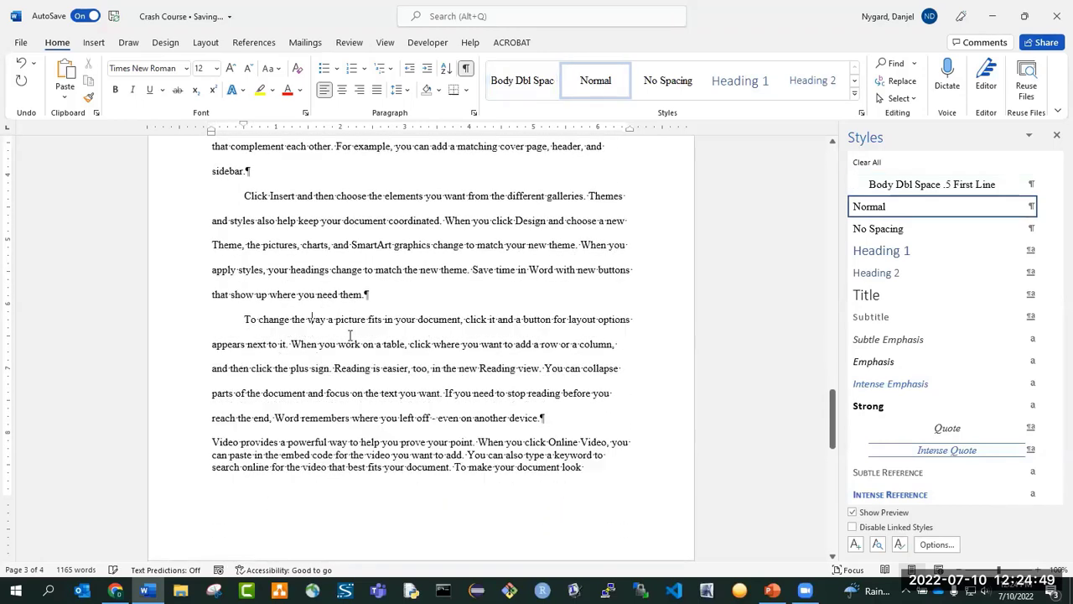
pyautogui.scroll(-3, 307, 342)
pyautogui.click(308, 314)
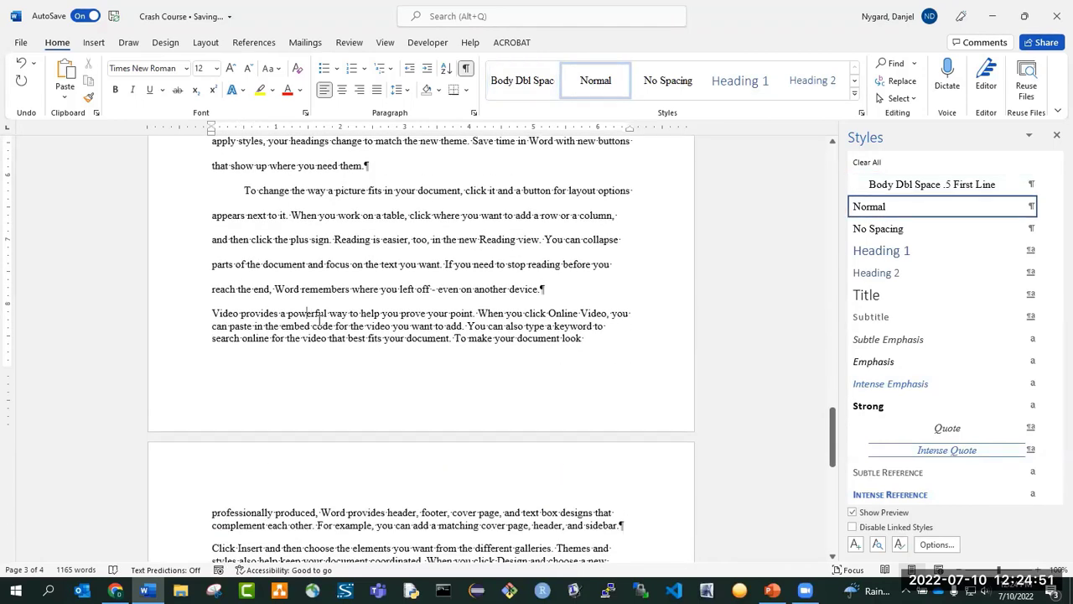
pyautogui.press('F4')
pyautogui.scroll(-8, 318, 321)
pyautogui.click(296, 329)
pyautogui.press('F4')
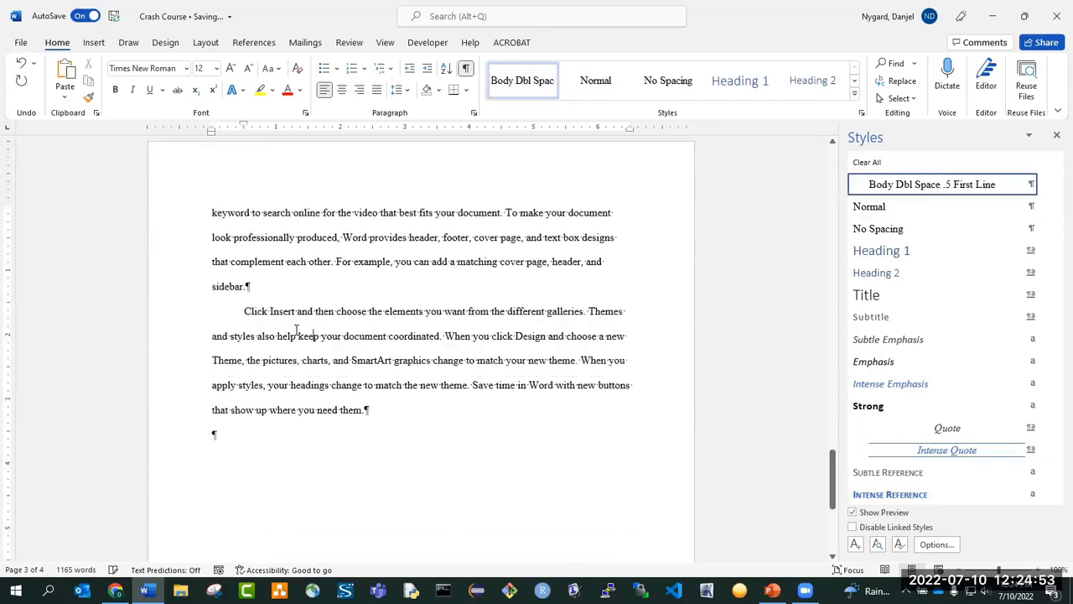
pyautogui.scroll(15, 289, 344)
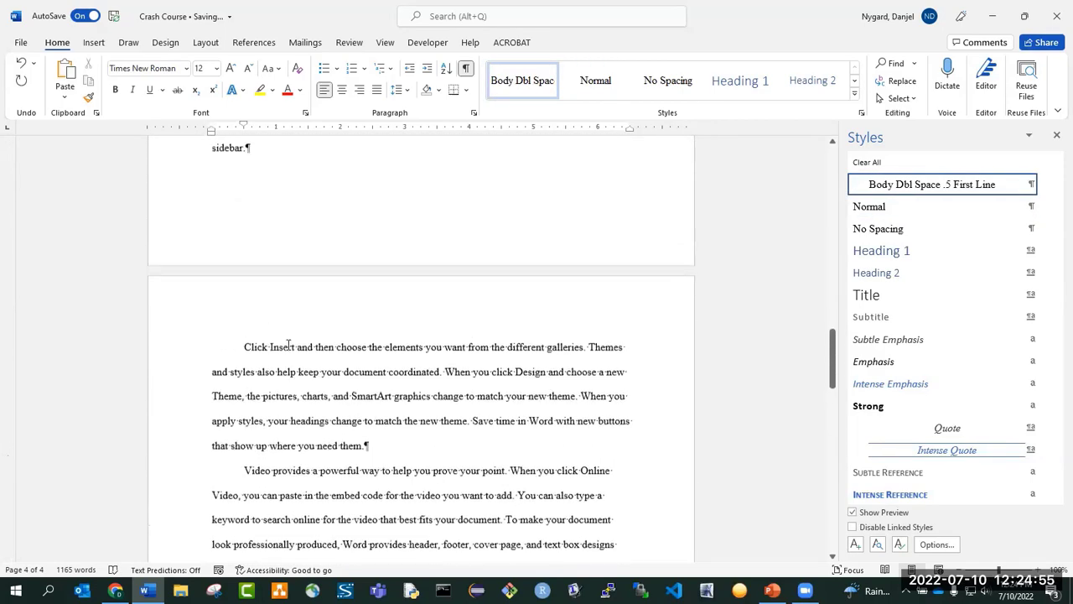
pyautogui.scroll(6, 282, 344)
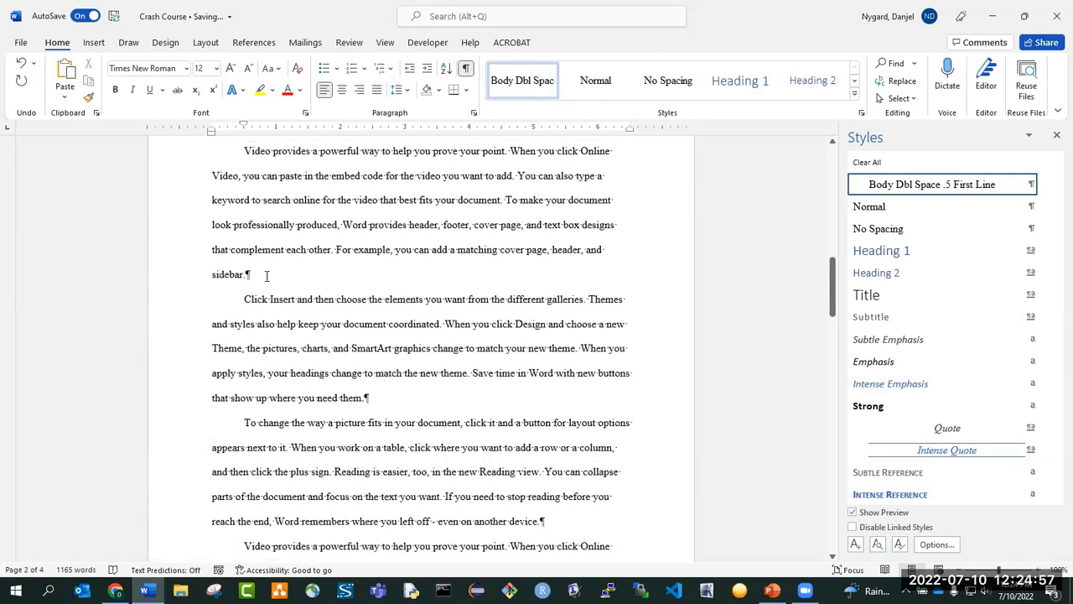
# Delete the closing word of the page 2 paragraph that ends in "sidebar." and retype it as "sidebar."
pyautogui.click(268, 276)
pyautogui.press('BackSpace')
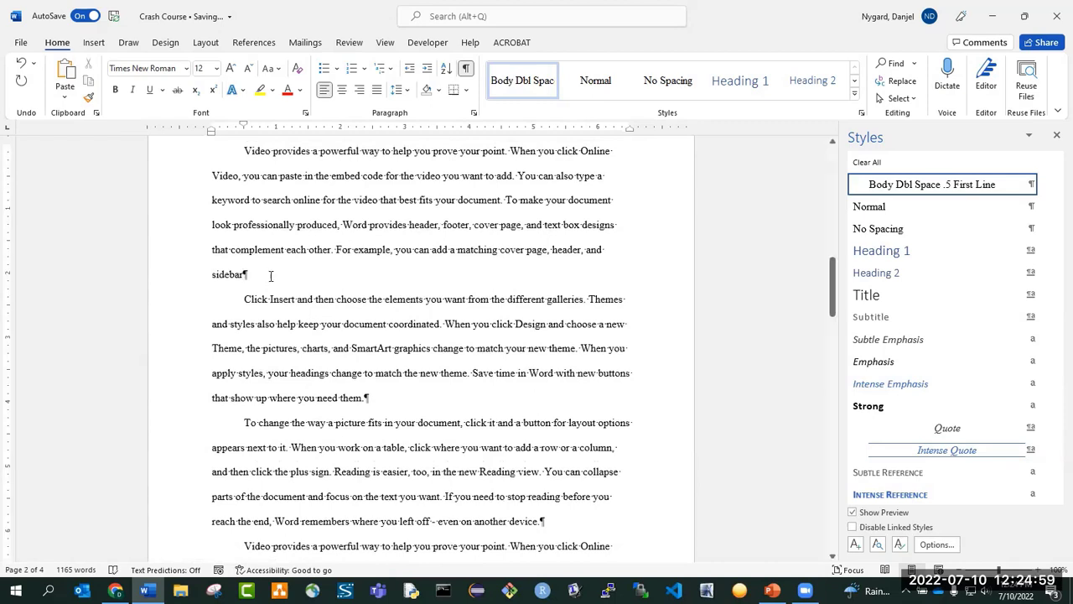
pyautogui.press('BackSpace')
pyautogui.press('BackSpace')
pyautogui.press('BackSpace')
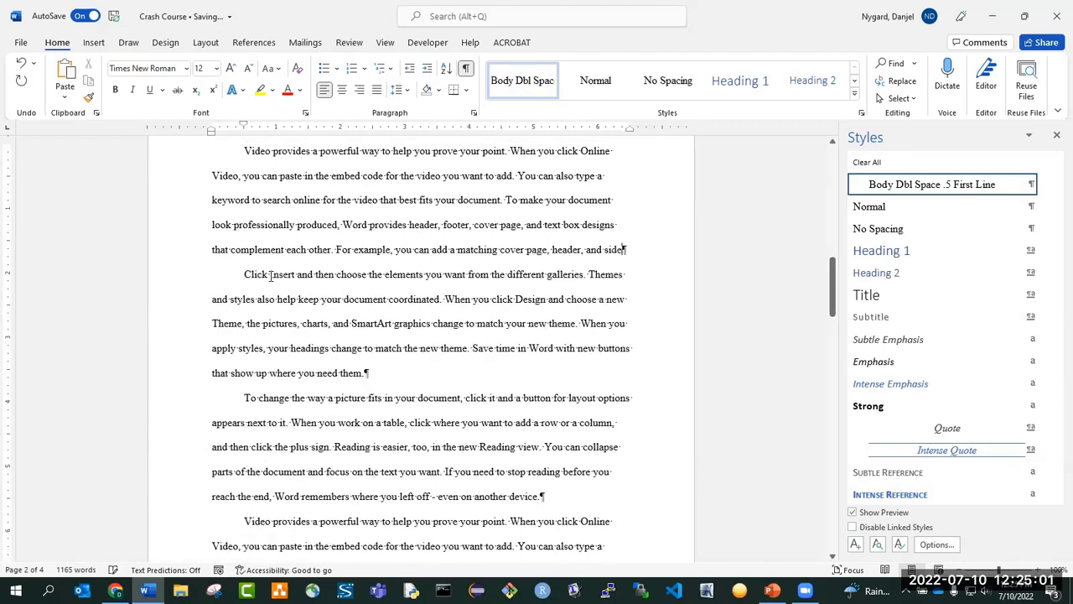
pyautogui.press('BackSpace')
pyautogui.press('BackSpace')
pyautogui.write('sideba')
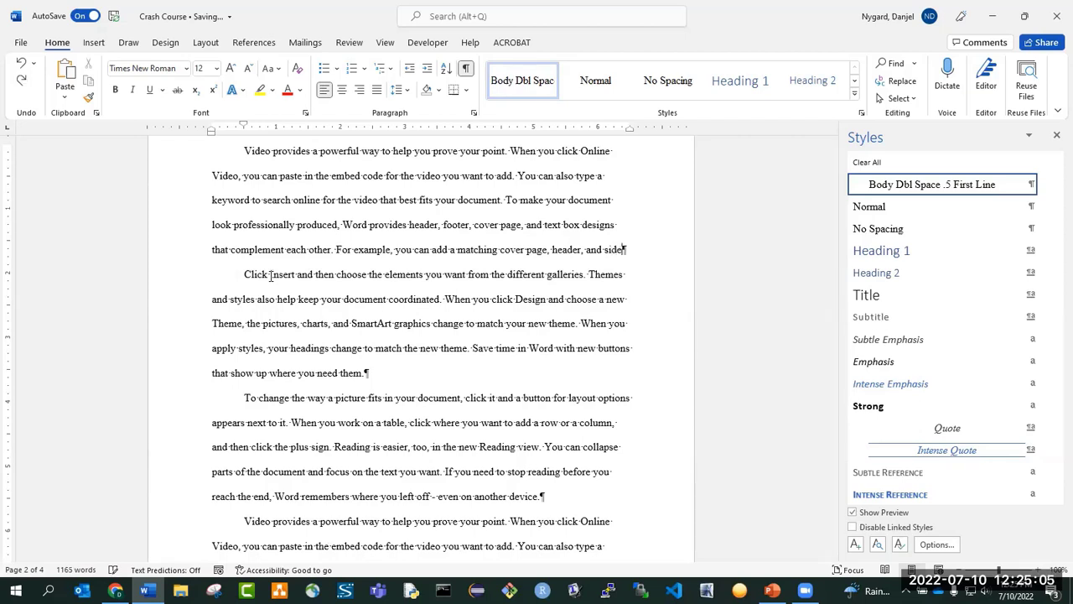
pyautogui.write('r.')
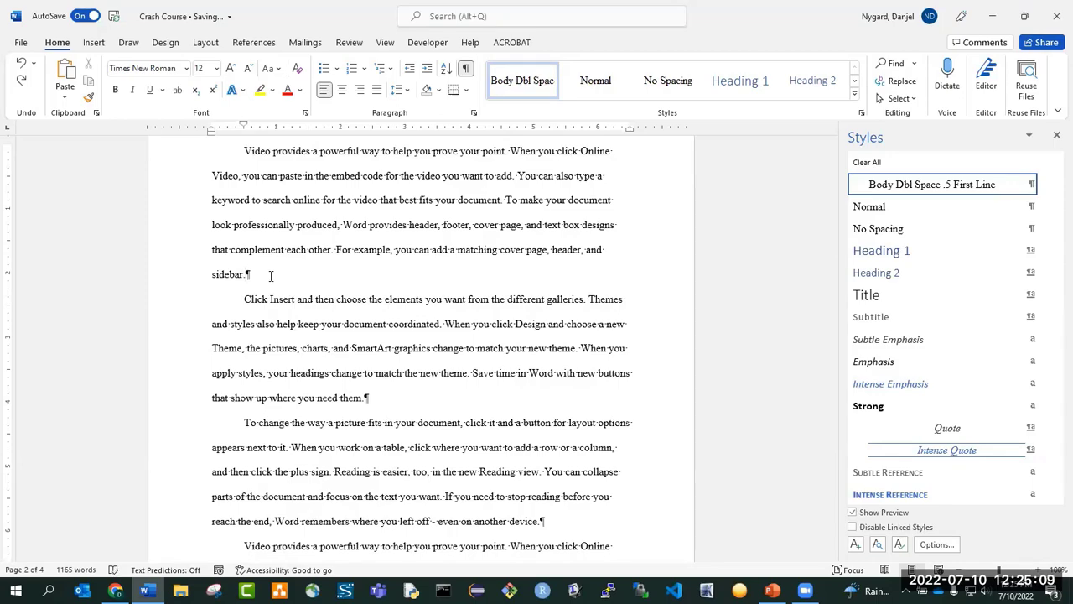
# Create a new paragraph style named Block Quotation from the indented, single-spaced paragraph beginning "Click Insert" on page 1
pyautogui.scroll(13, 271, 278)
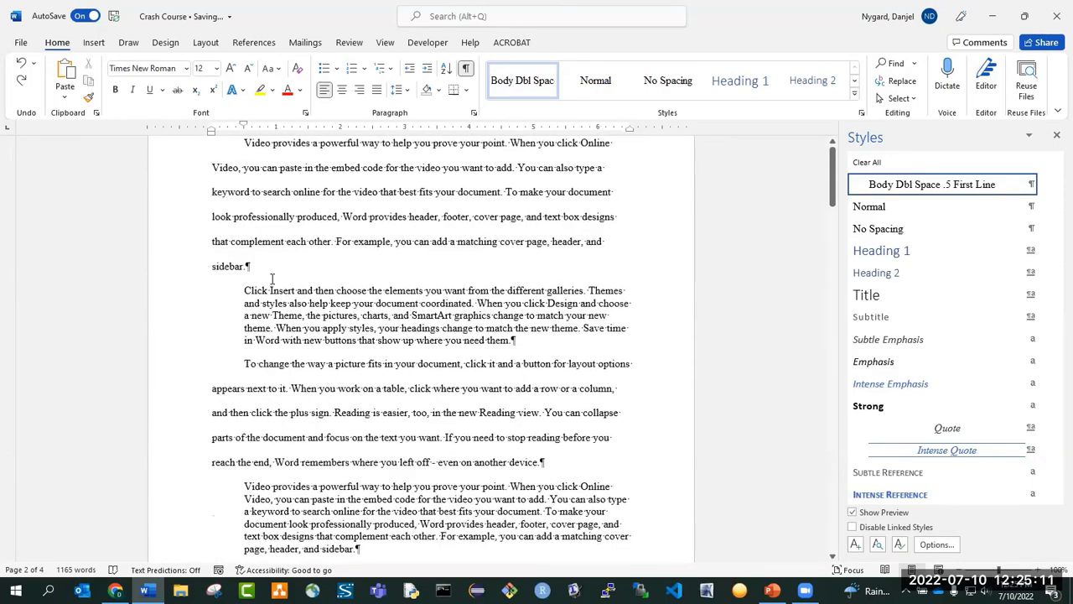
pyautogui.scroll(2, 272, 278)
pyautogui.scroll(-3, 269, 275)
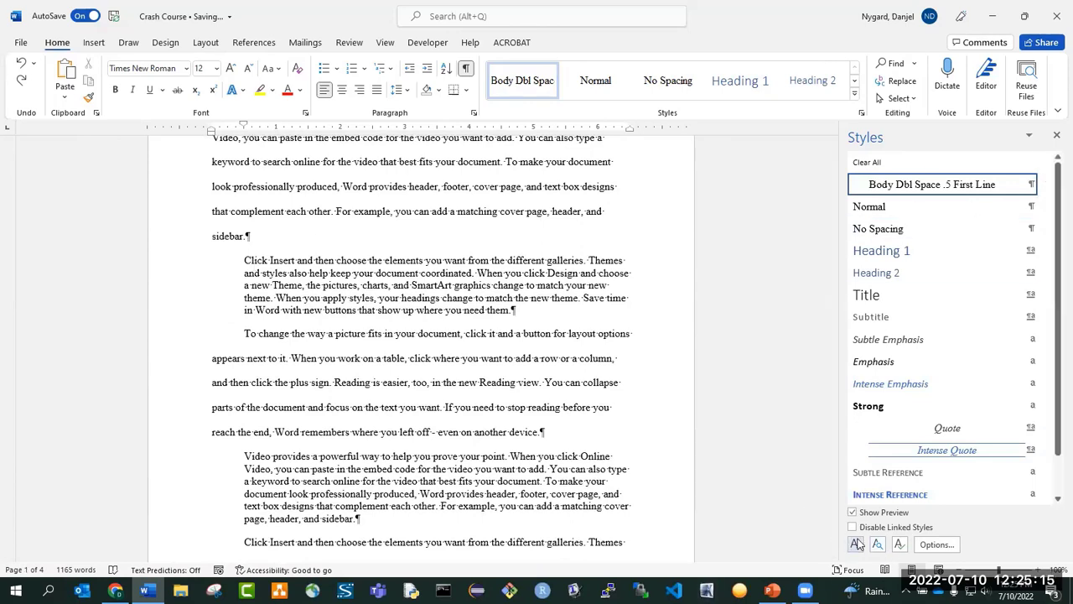
pyautogui.click(245, 260)
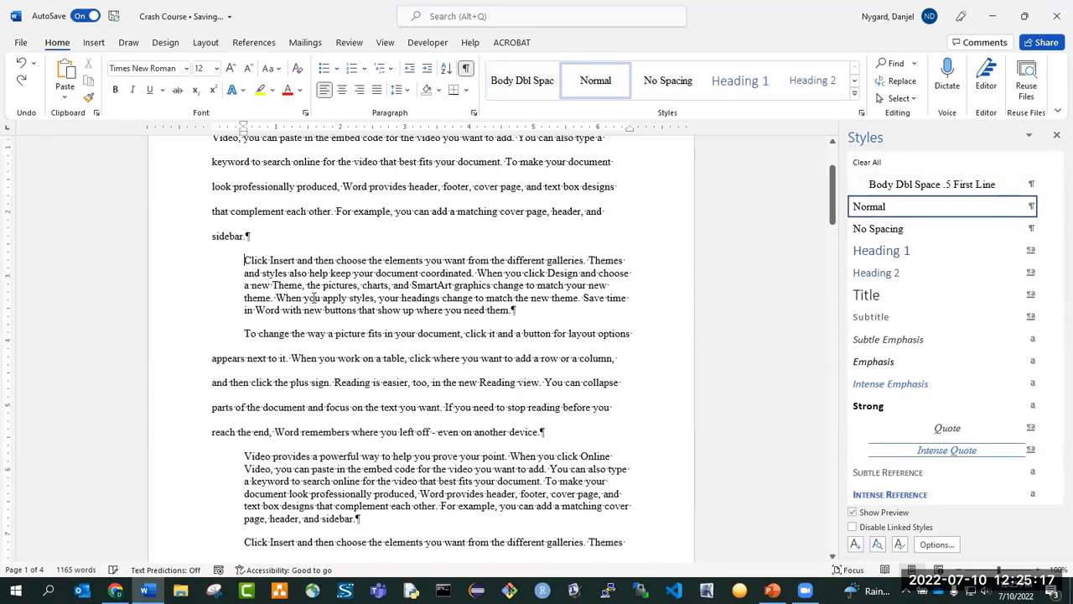
pyautogui.scroll(3, 278, 298)
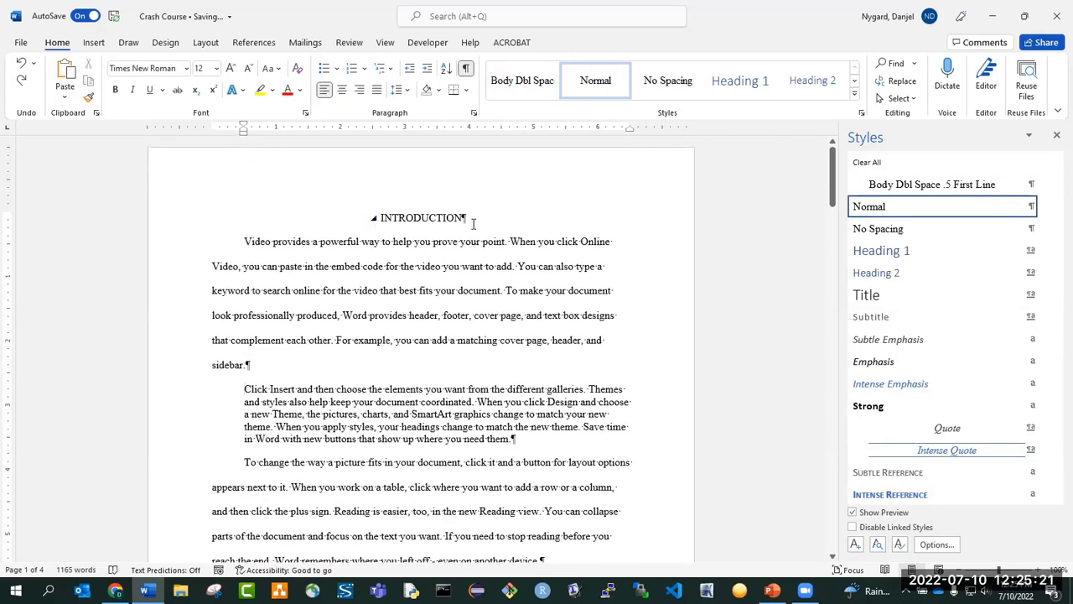
pyautogui.scroll(-3, 255, 358)
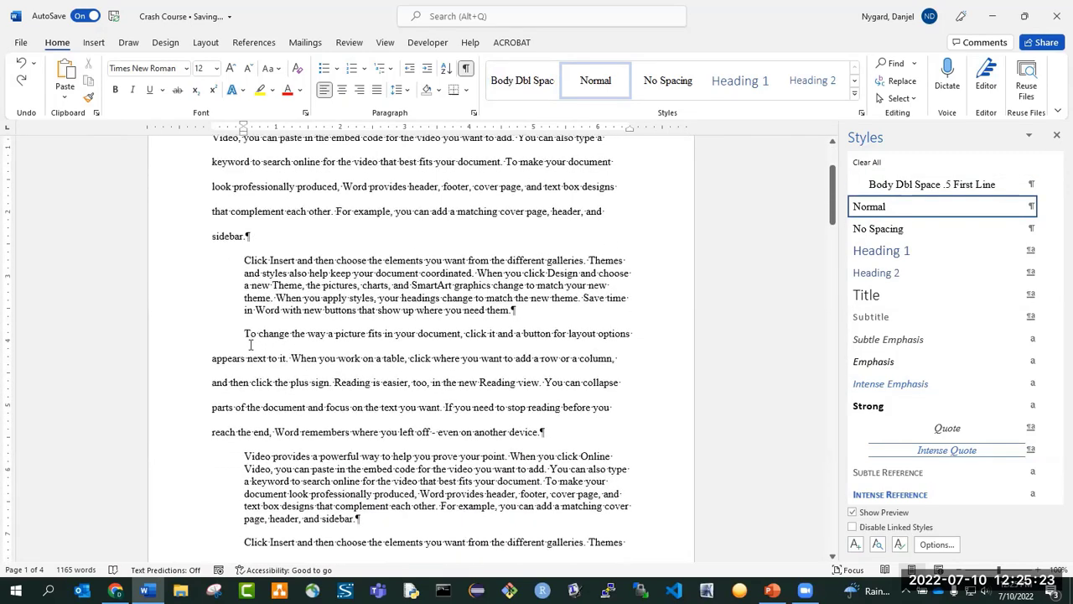
pyautogui.click(855, 544)
pyautogui.write('Block Quoati')
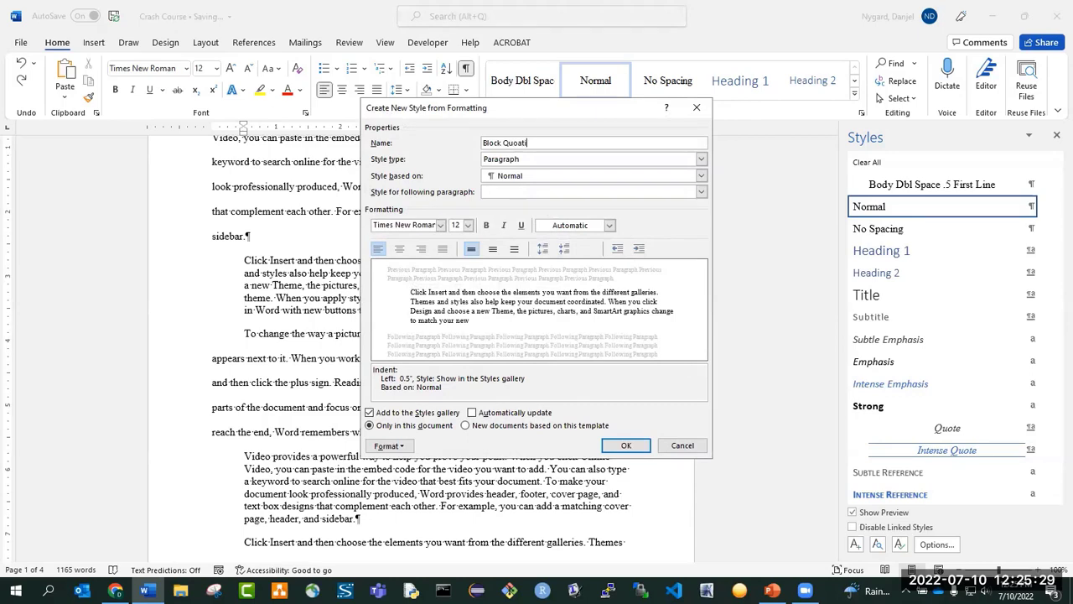
pyautogui.press('BackSpace')
pyautogui.press('BackSpace')
pyautogui.press('BackSpace')
pyautogui.write('ation')
pyautogui.click(626, 445)
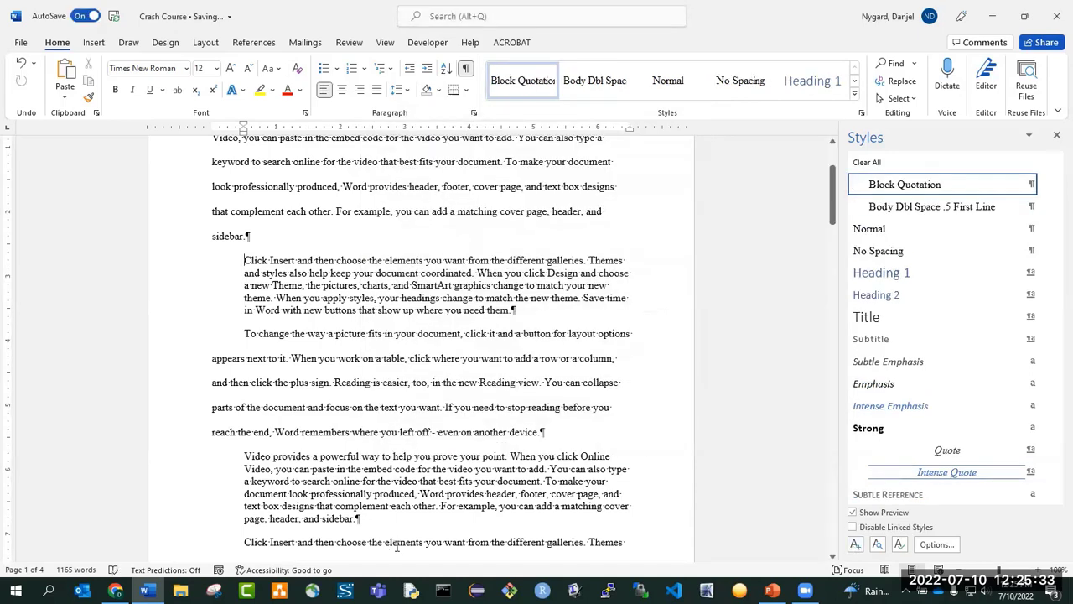
# Apply the Block Quotation style to the indented "Video provides" paragraph on page 1 and the first full "Click Insert" paragraph on page 2
pyautogui.scroll(-3, 398, 546)
pyautogui.click(287, 322)
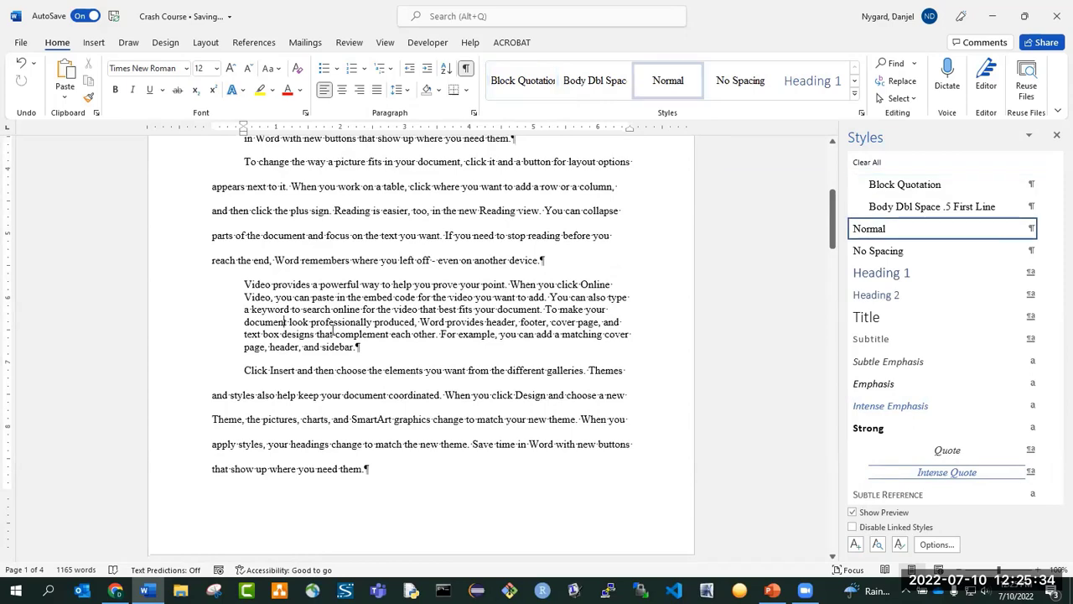
pyautogui.click(901, 185)
pyautogui.scroll(-5, 302, 298)
pyautogui.scroll(-4, 302, 298)
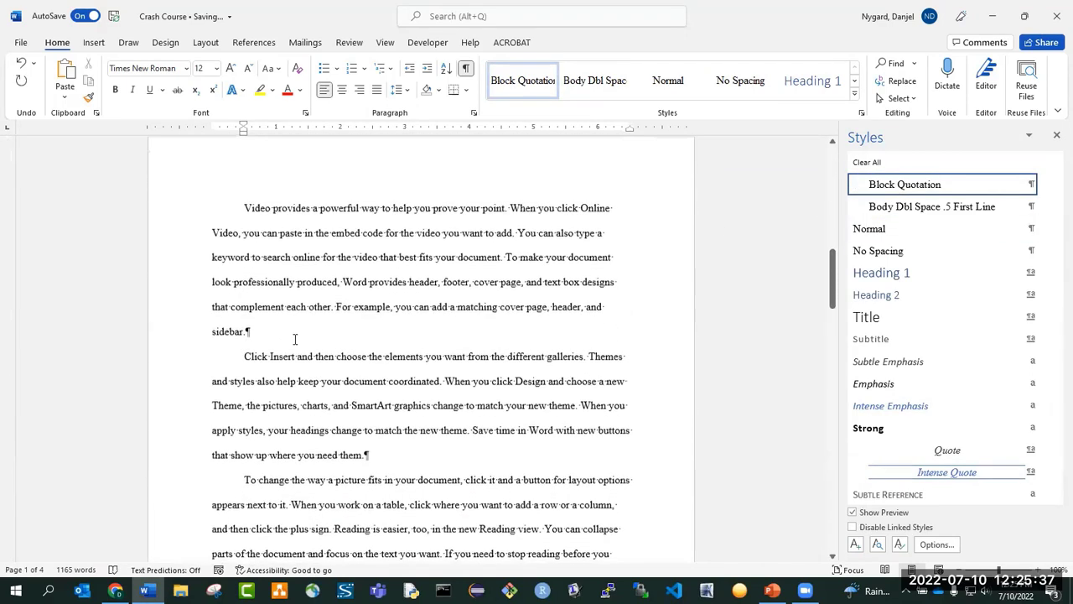
pyautogui.click(293, 381)
pyautogui.click(893, 186)
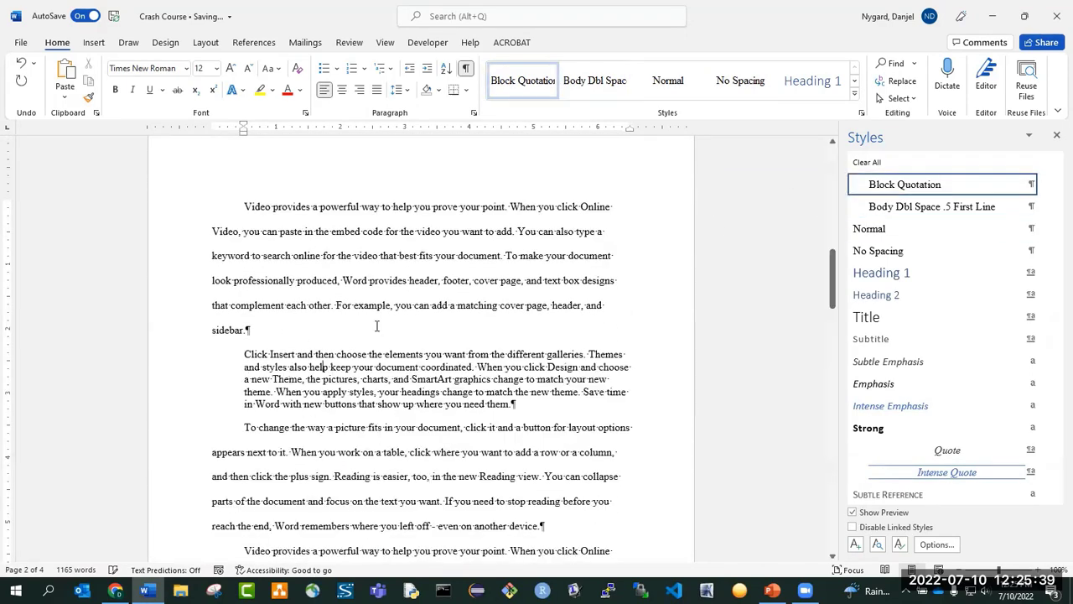
# Add a centered line reading "Subsection" with no first-line indent directly below the INTRODUCTION heading
pyautogui.scroll(-7, 307, 347)
pyautogui.scroll(-7, 307, 347)
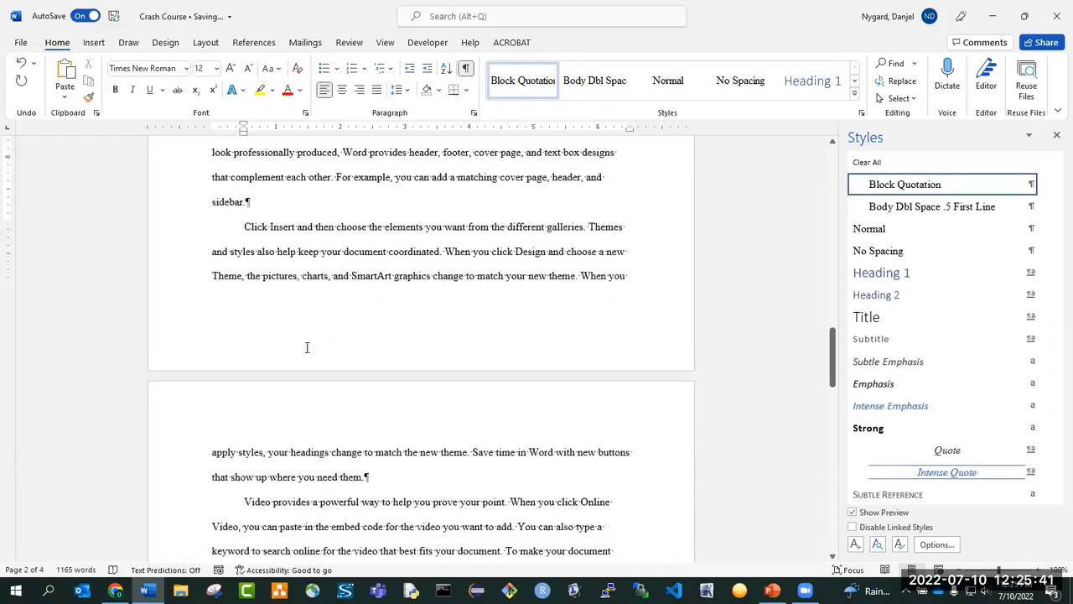
pyautogui.scroll(7, 252, 394)
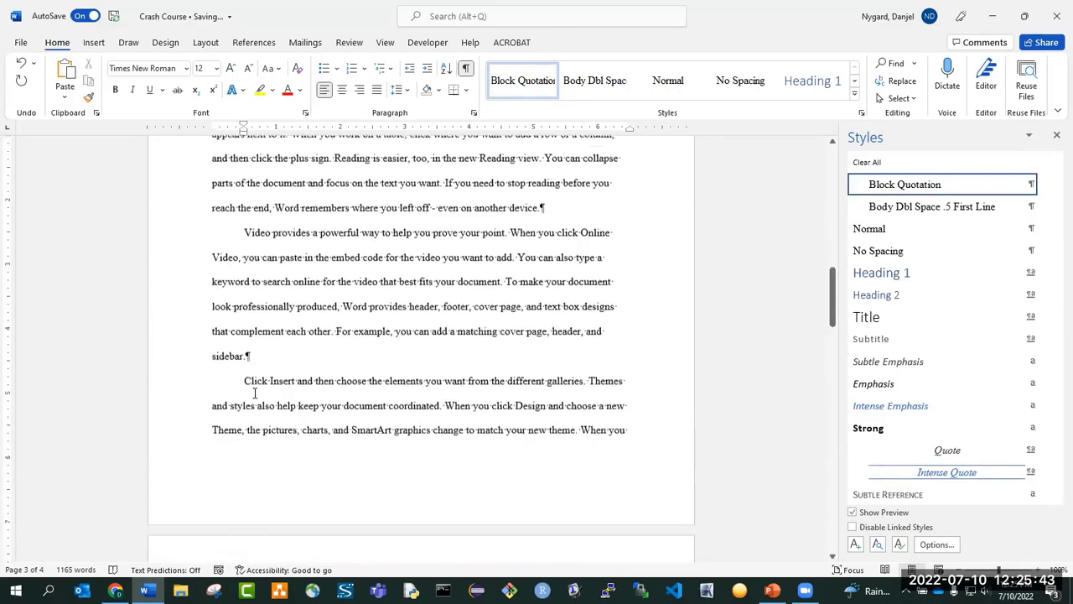
pyautogui.scroll(7, 252, 385)
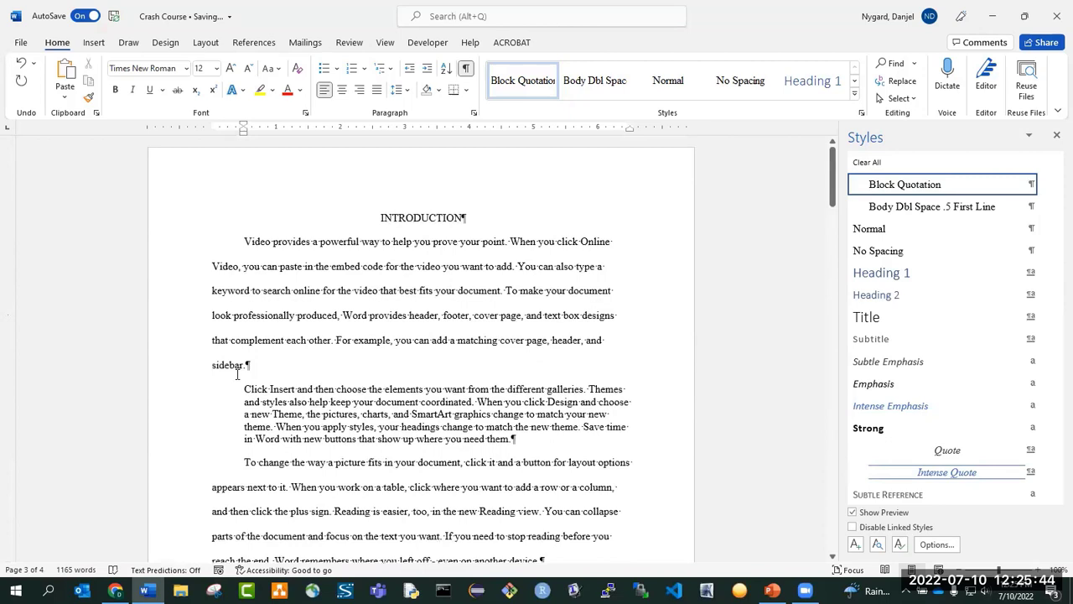
pyautogui.click(240, 239)
pyautogui.press('Return')
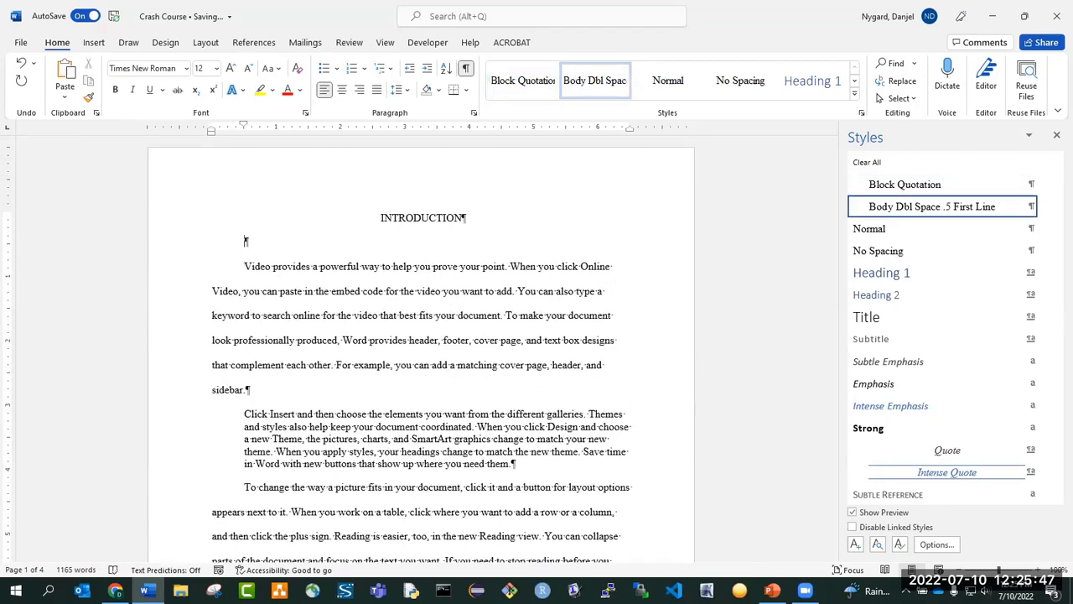
pyautogui.click(342, 89)
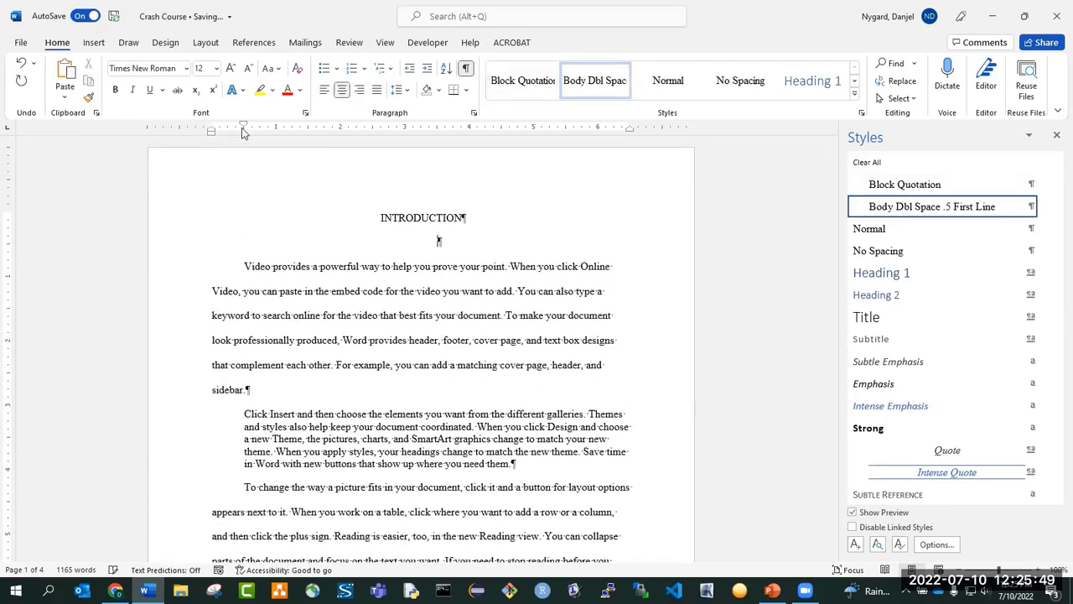
pyautogui.moveTo(244, 125); pyautogui.dragTo(211, 134)
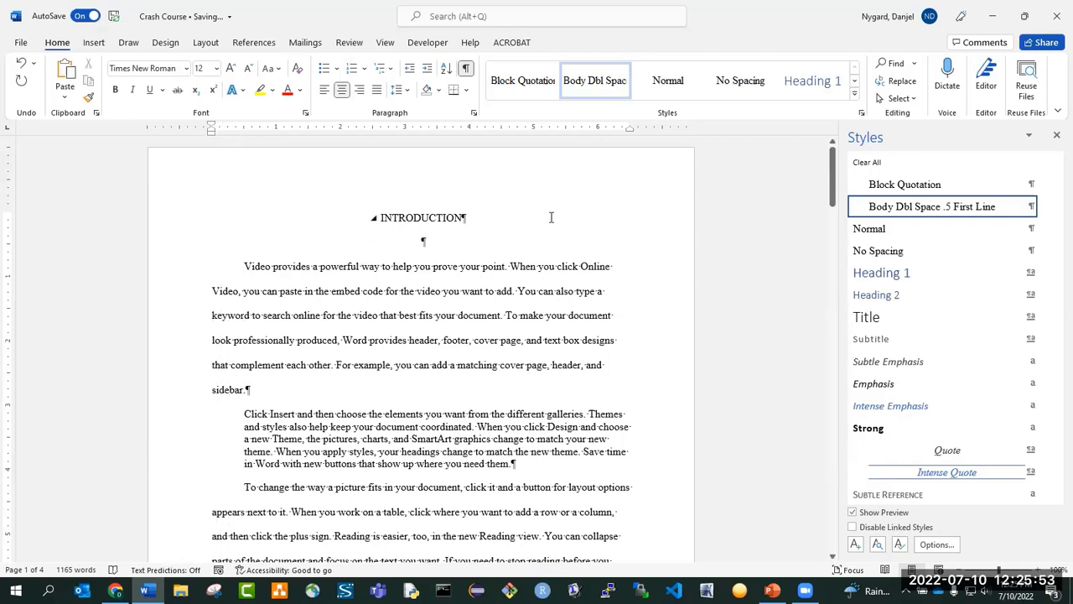
pyautogui.write('Subsec')
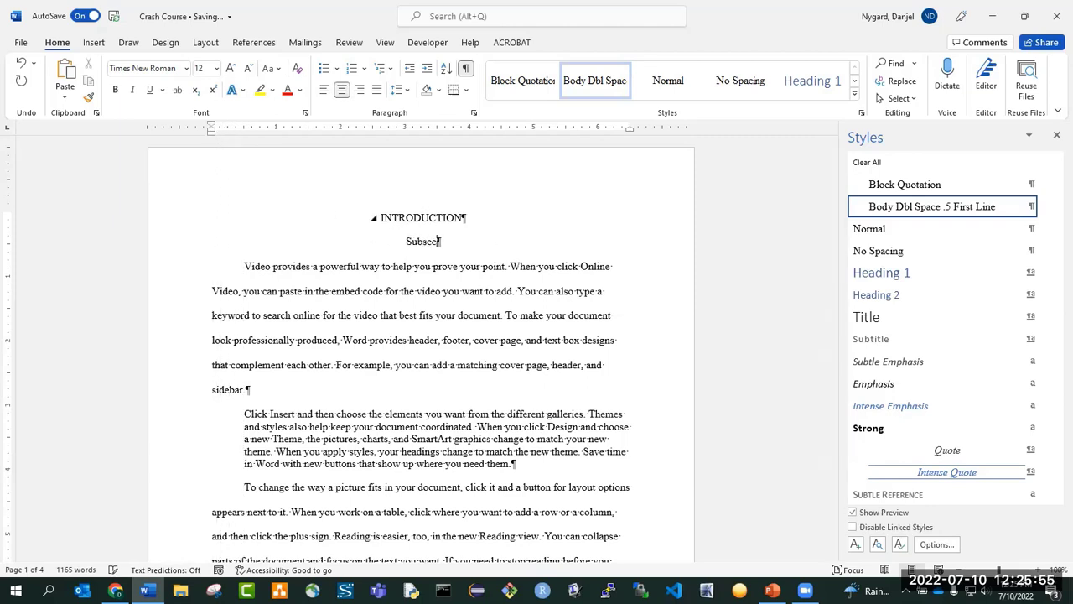
pyautogui.write('tion')
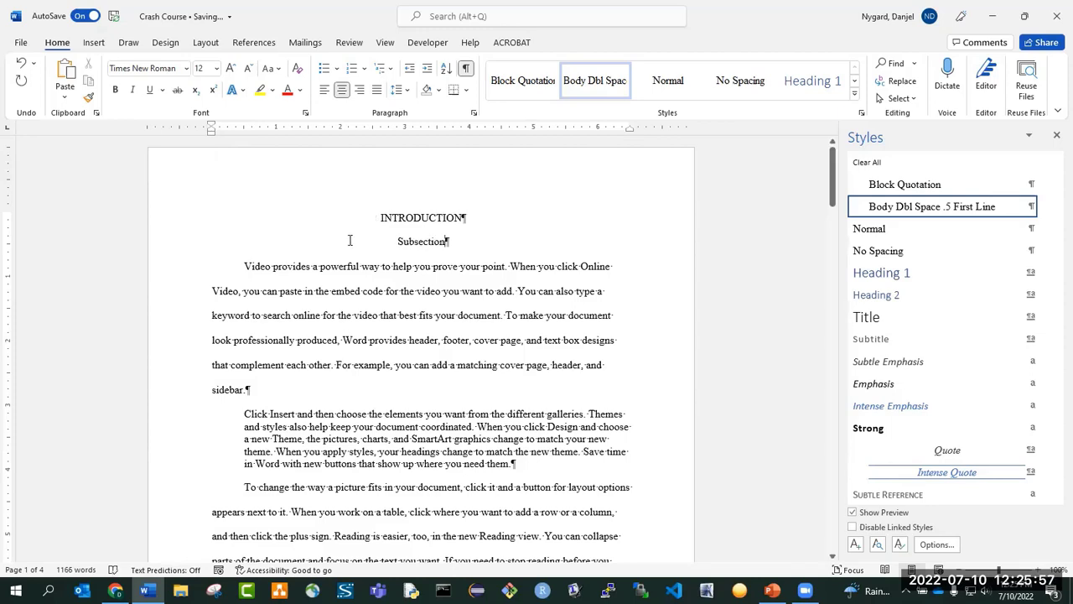
# Insert a "Sub-Subsection" line with no first-line indent after the paragraph that ends at the start of page 2
pyautogui.scroll(-10, 350, 241)
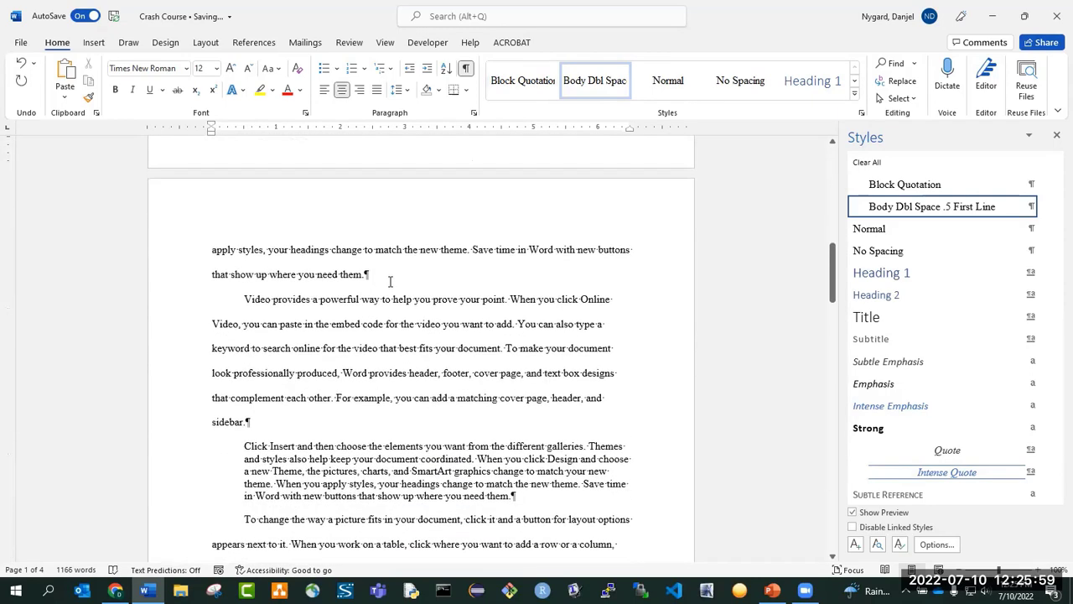
pyautogui.click(390, 281)
pyautogui.press('Return')
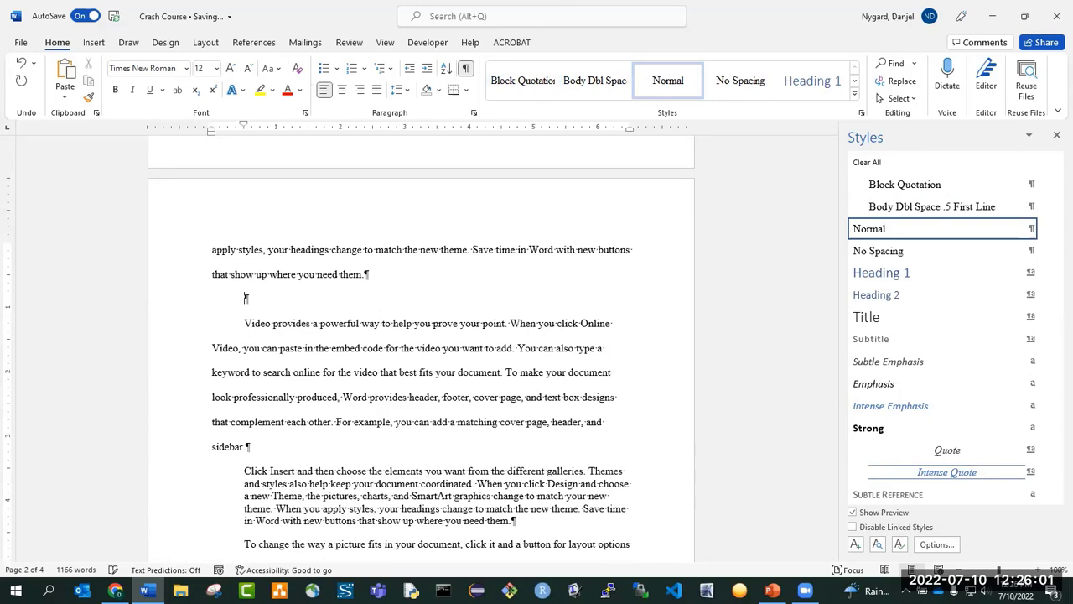
pyautogui.moveTo(243, 127); pyautogui.dragTo(211, 132)
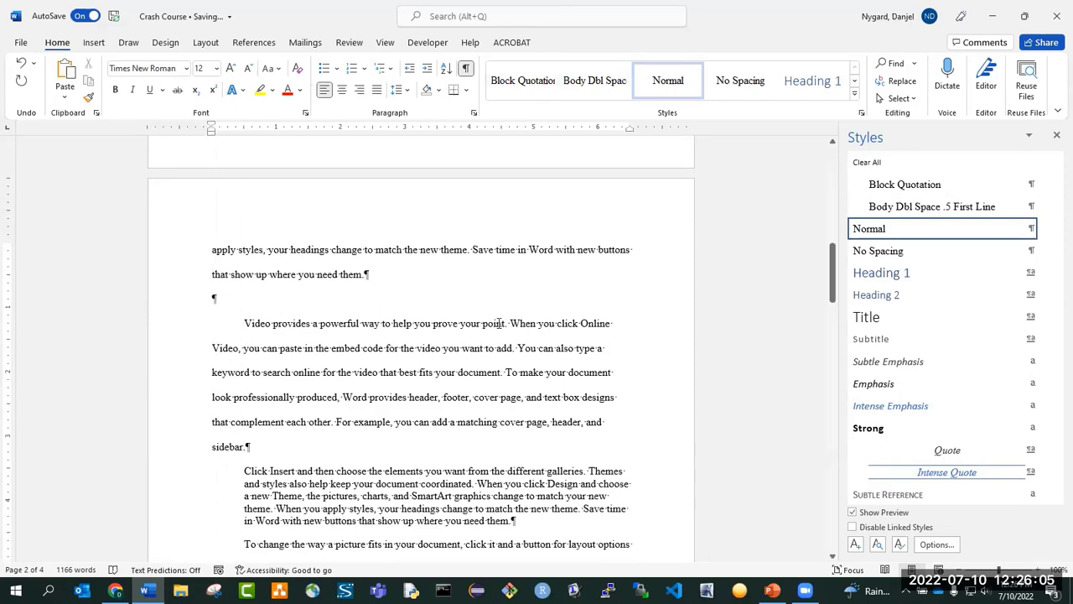
pyautogui.write('Sub-Subs')
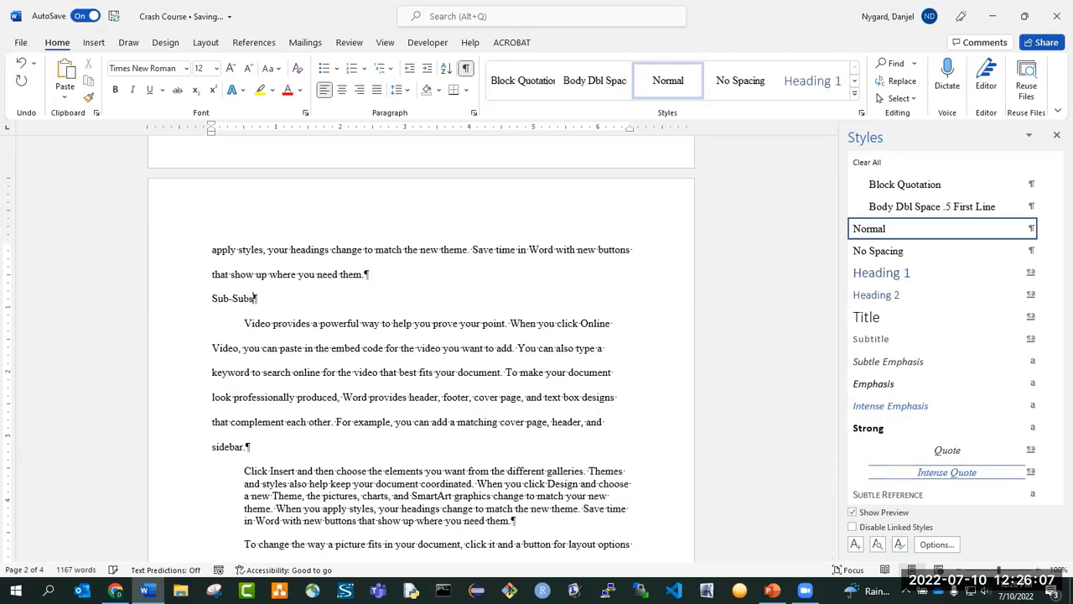
pyautogui.write('ection')
# Start a new paragraph style named GS1 from the INTRODUCTION heading and make its font bold
pyautogui.scroll(10, 481, 217)
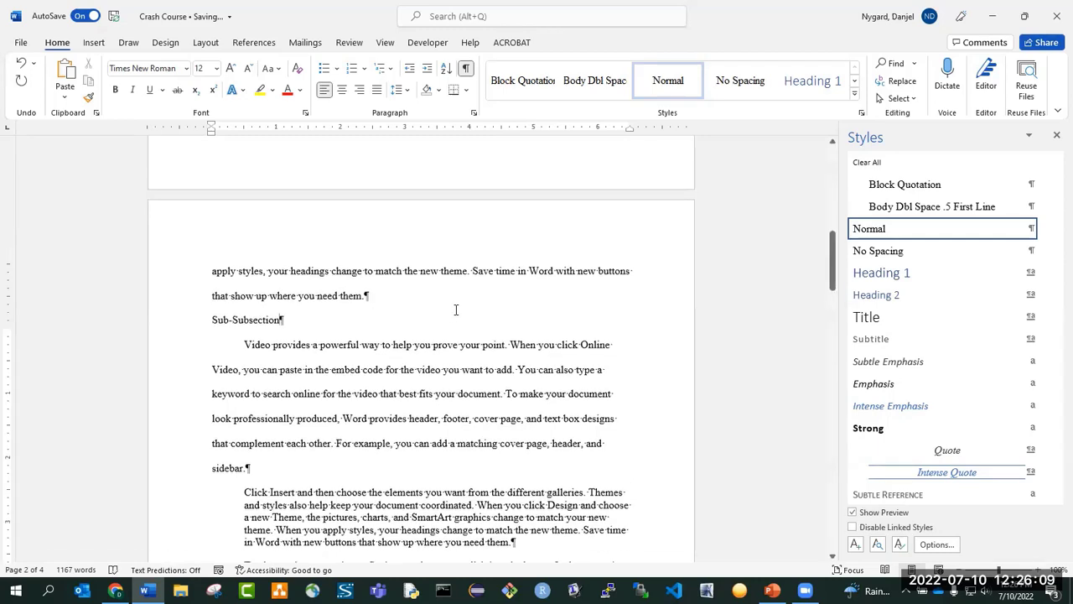
pyautogui.click(482, 217)
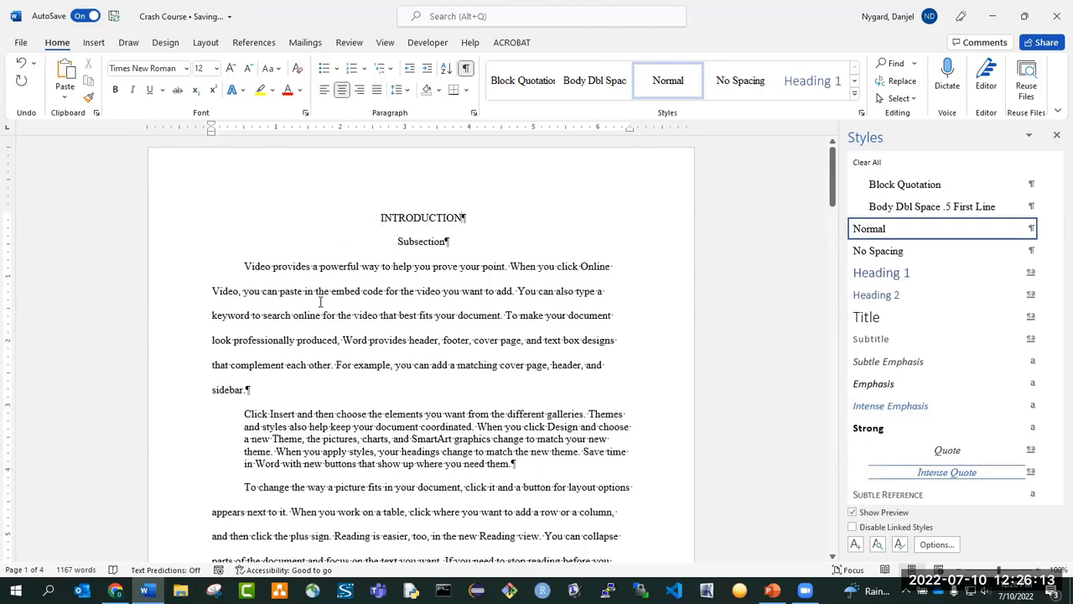
pyautogui.click(856, 544)
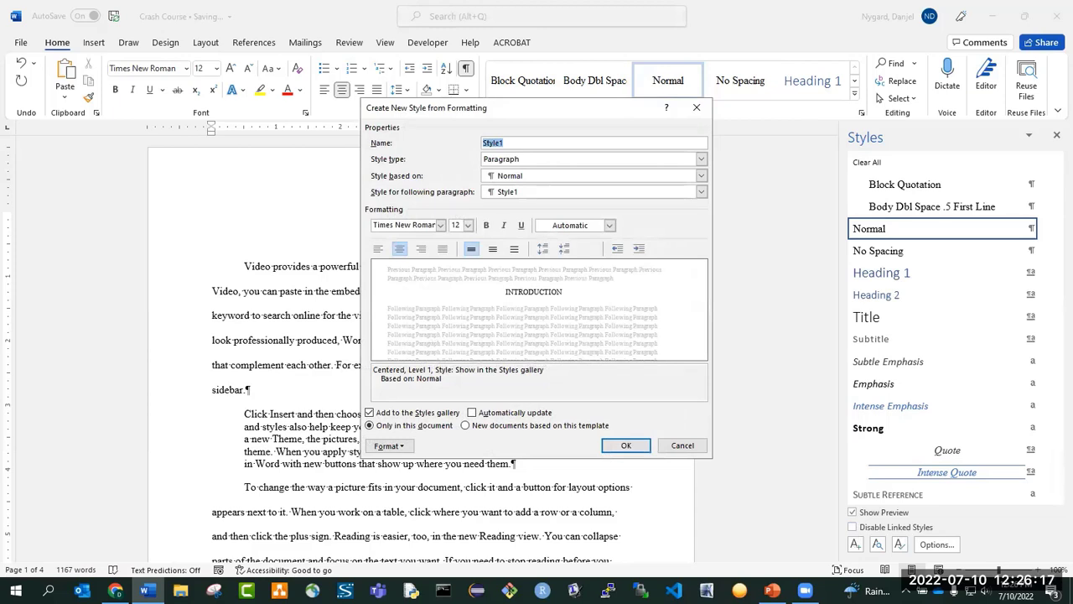
pyautogui.write('GS1')
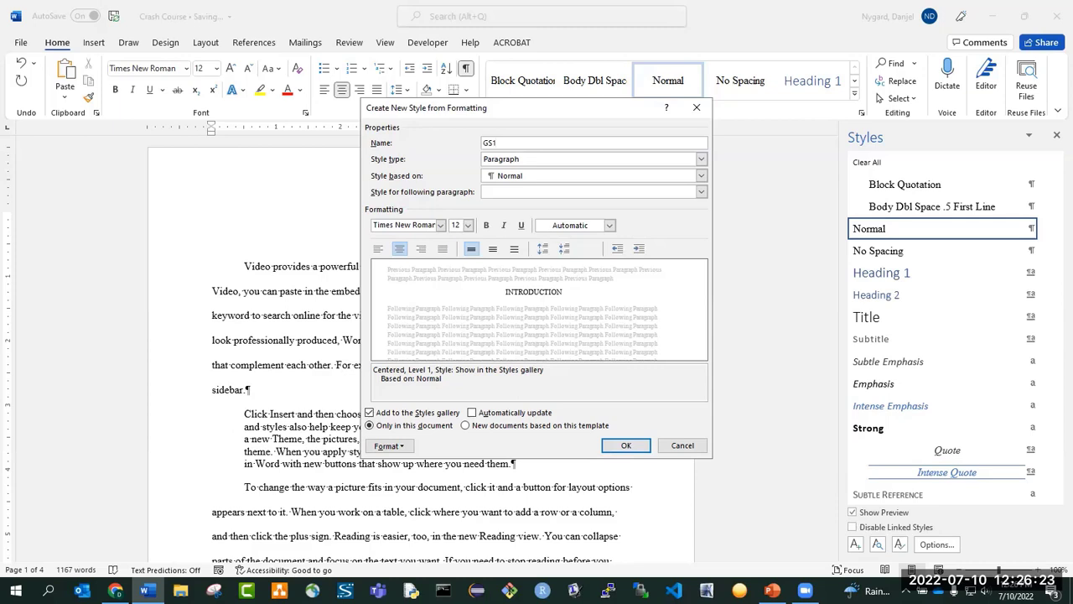
pyautogui.click(487, 226)
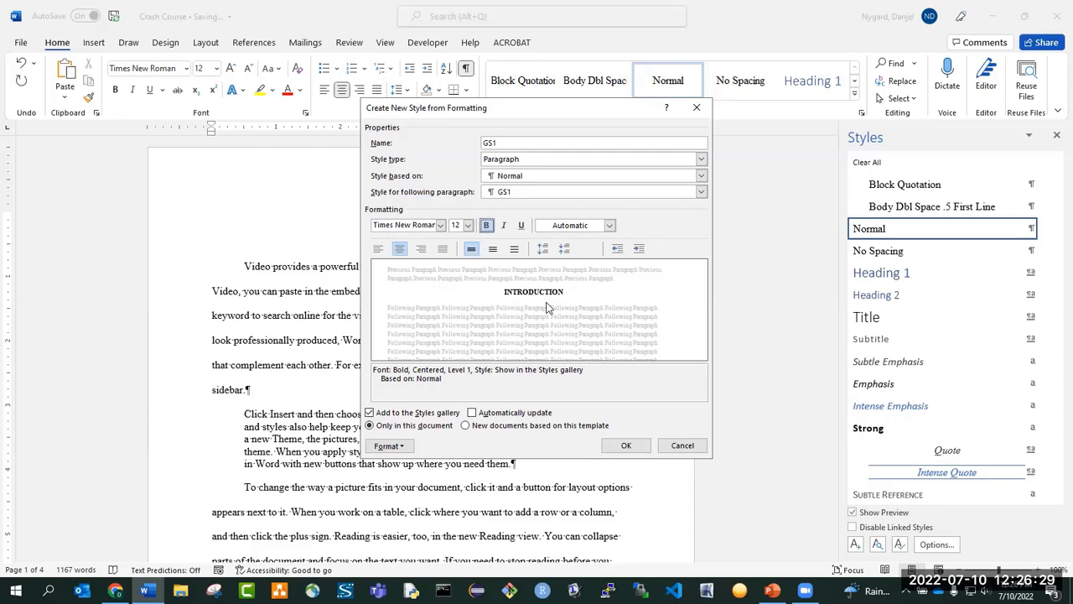
# Set the GS1 style's line spacing to Double with 0 pt after, and save the style
pyautogui.click(406, 448)
pyautogui.click(409, 322)
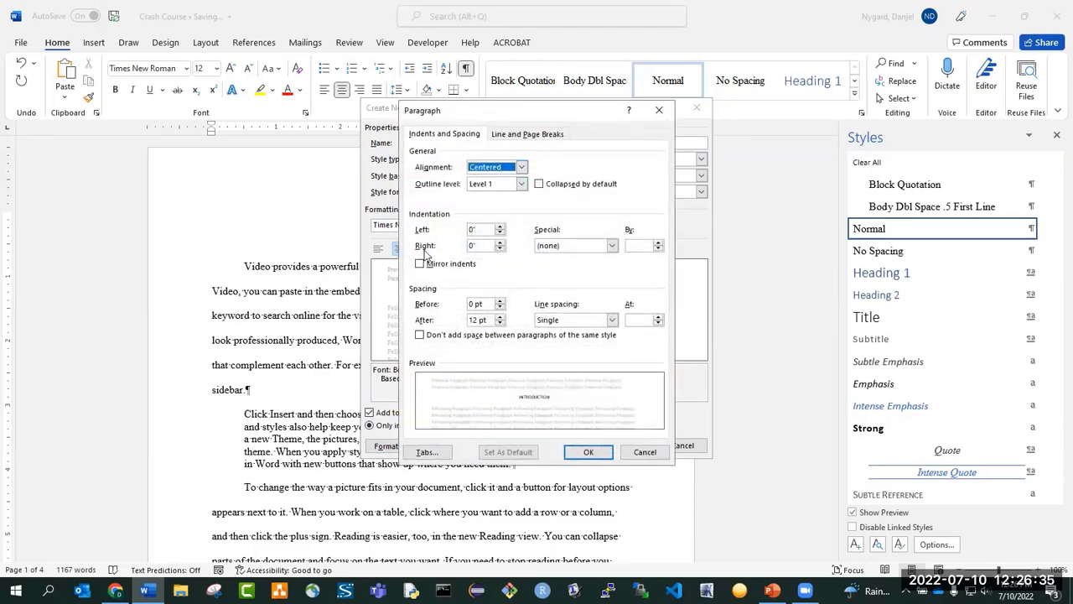
pyautogui.click(583, 325)
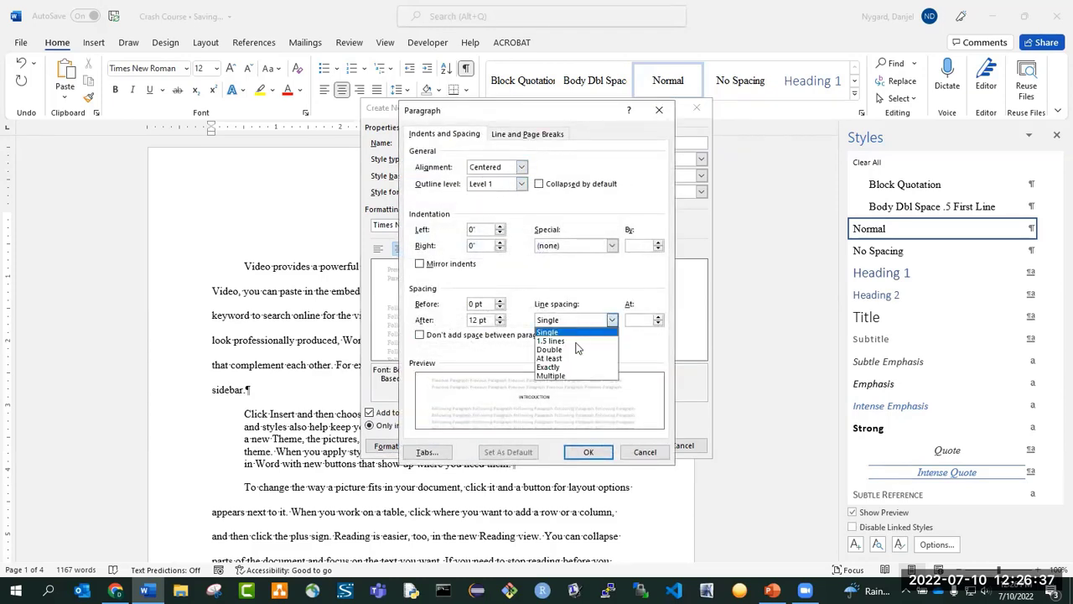
pyautogui.click(574, 346)
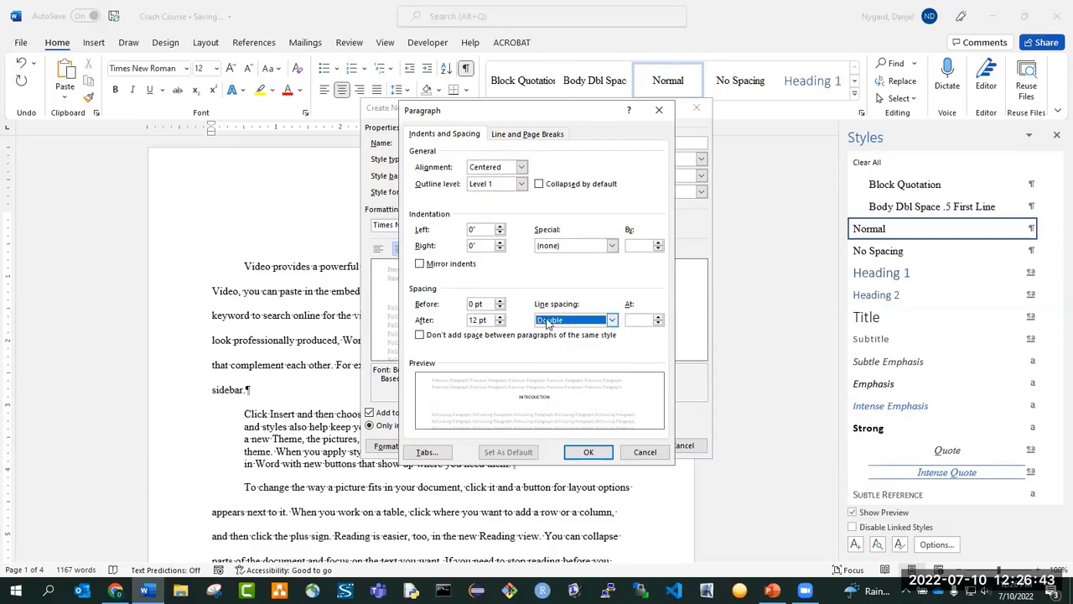
pyautogui.click(500, 324)
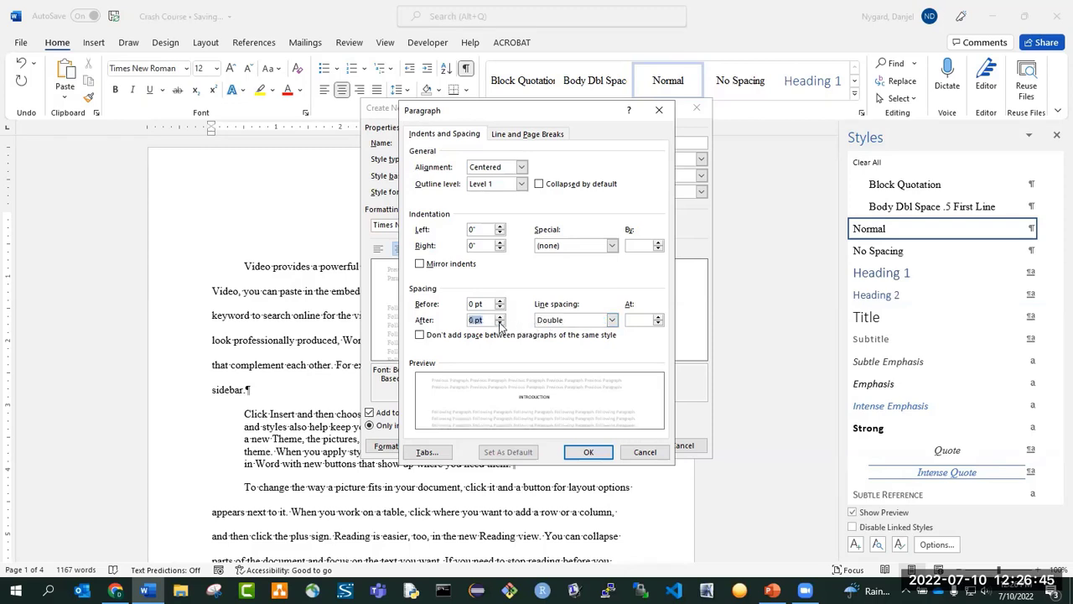
pyautogui.click(500, 323)
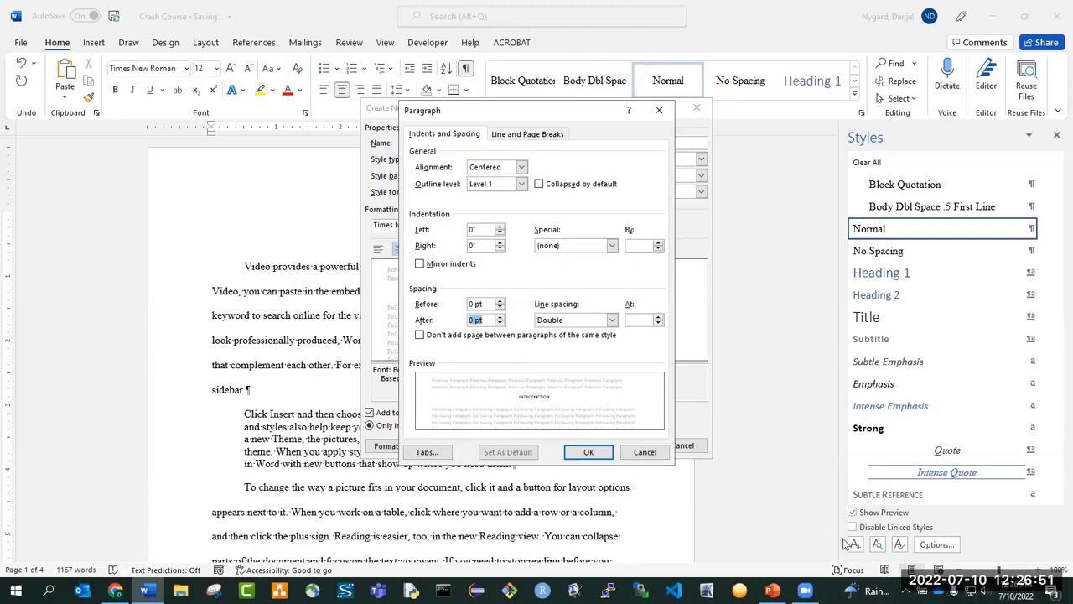
pyautogui.click(594, 452)
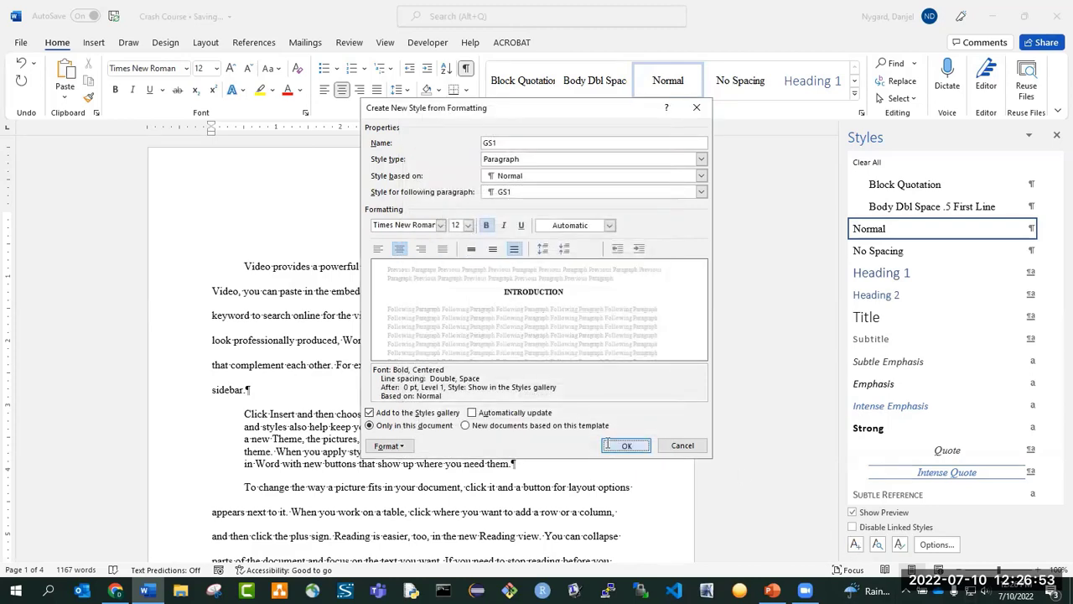
pyautogui.click(625, 445)
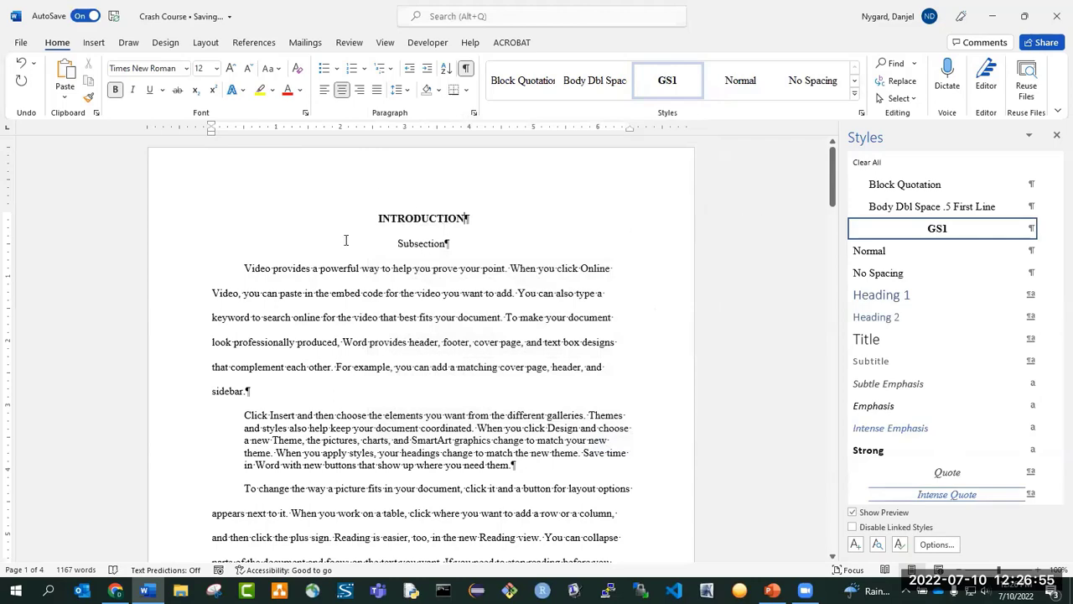
# Start a bold paragraph style named GS2 from the Subsection line, based on Normal and followed by Body Dbl Space .5 First Line
pyautogui.click(494, 248)
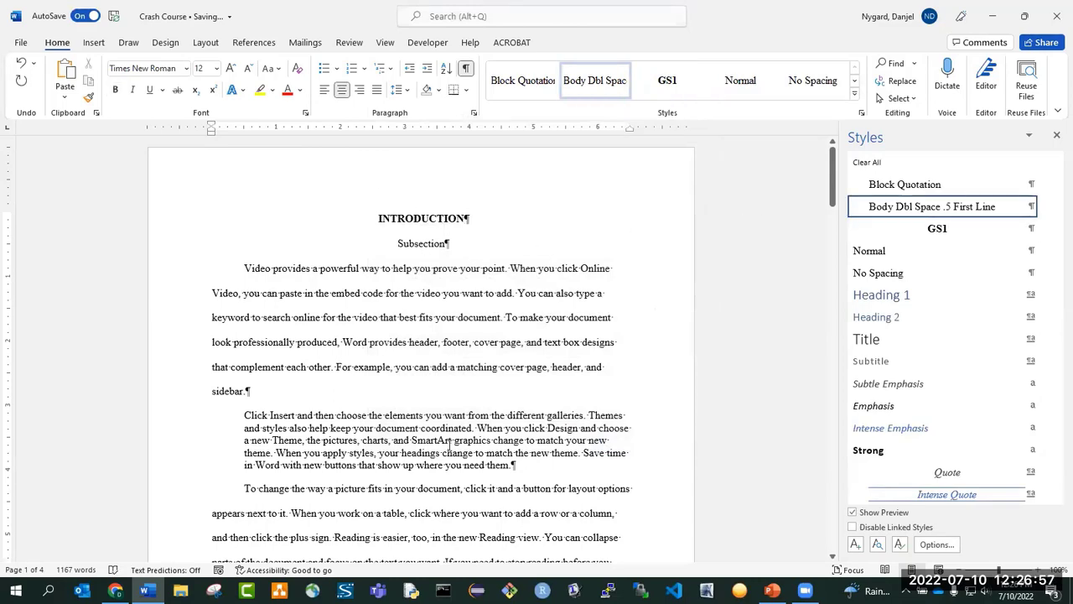
pyautogui.click(855, 544)
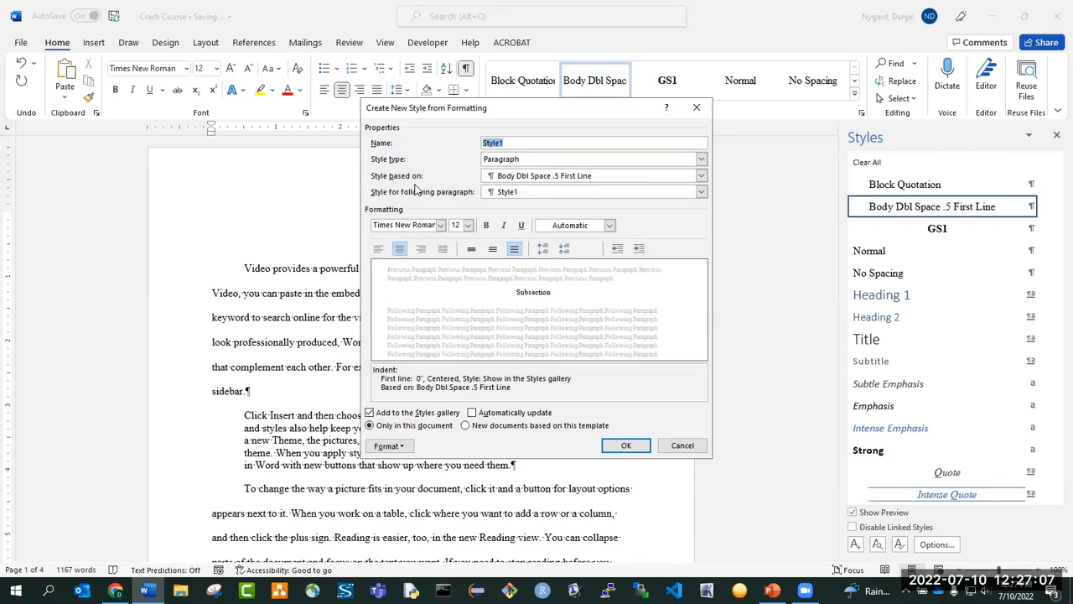
pyautogui.click(701, 176)
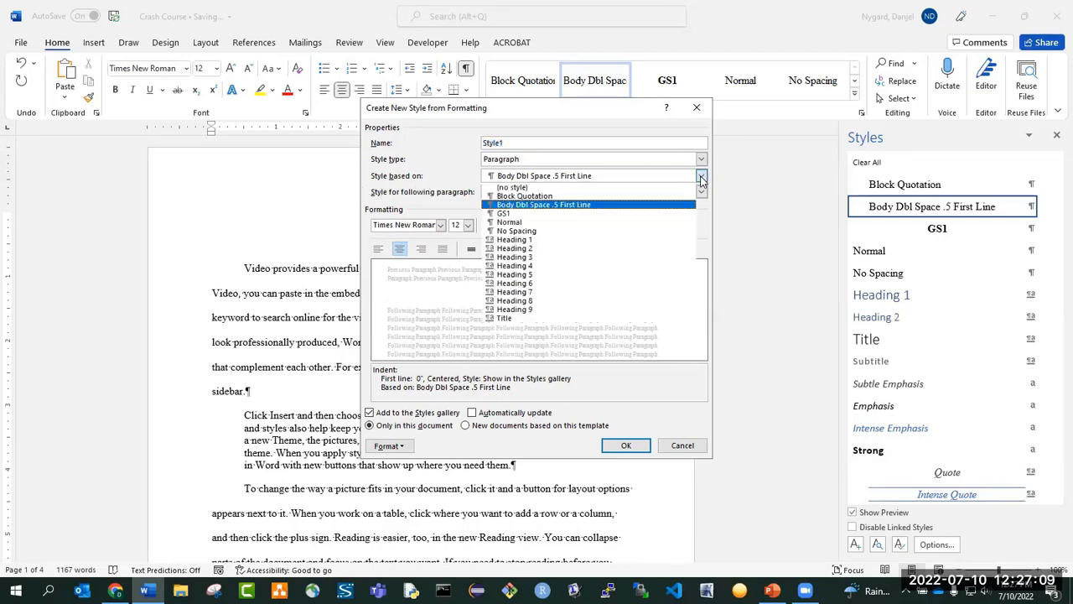
pyautogui.click(566, 223)
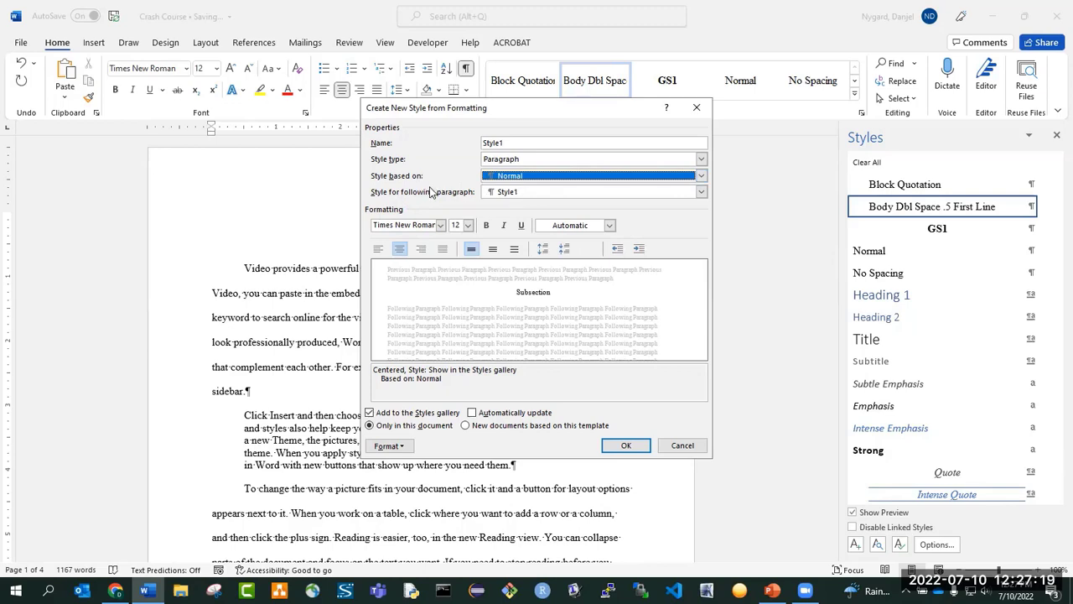
pyautogui.doubleClick(514, 142)
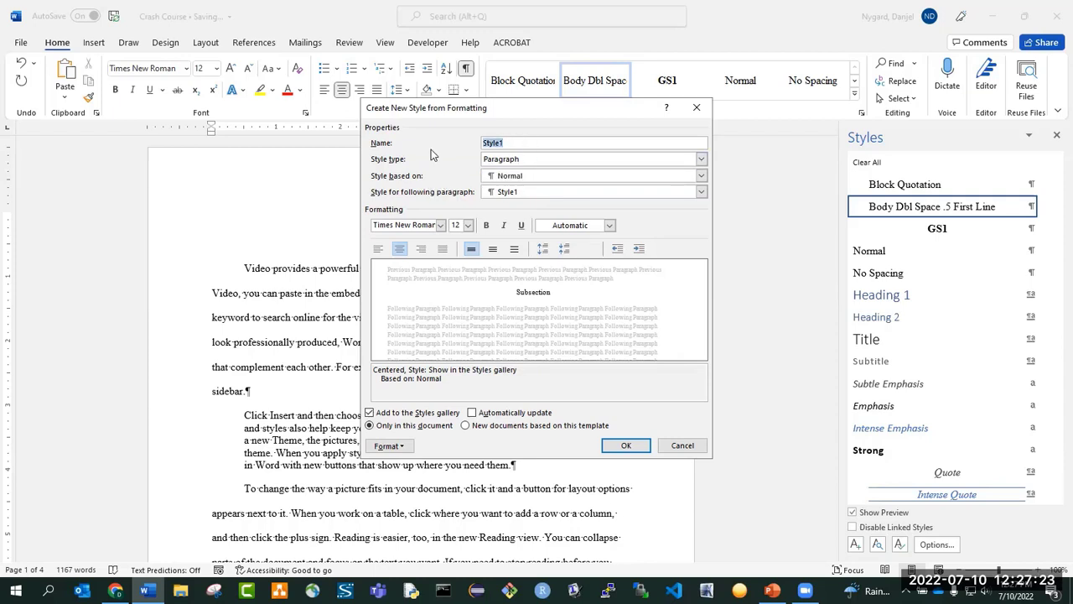
pyautogui.write('GS2')
pyautogui.click(701, 191)
pyautogui.click(636, 213)
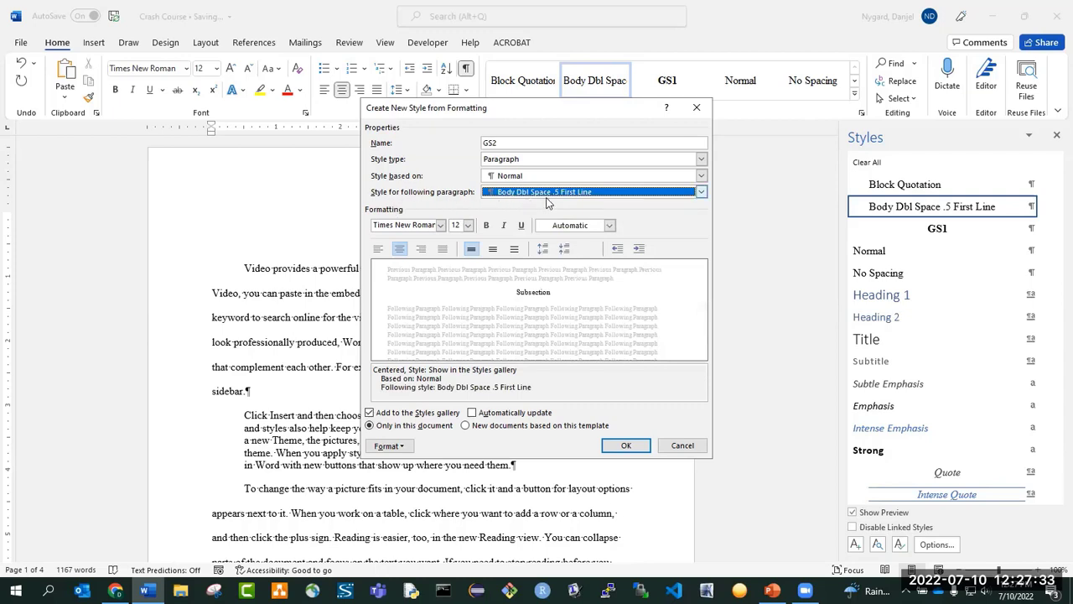
pyautogui.click(486, 224)
# Give the GS2 style outline Level 2, Double line spacing and 0 pt after, and save it
pyautogui.click(404, 446)
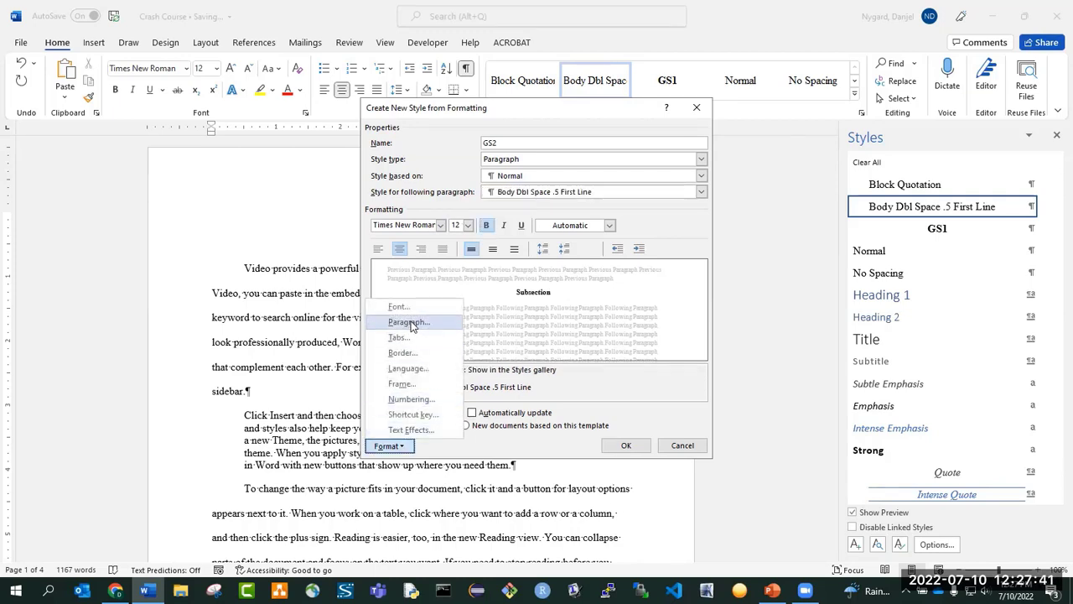
pyautogui.click(409, 323)
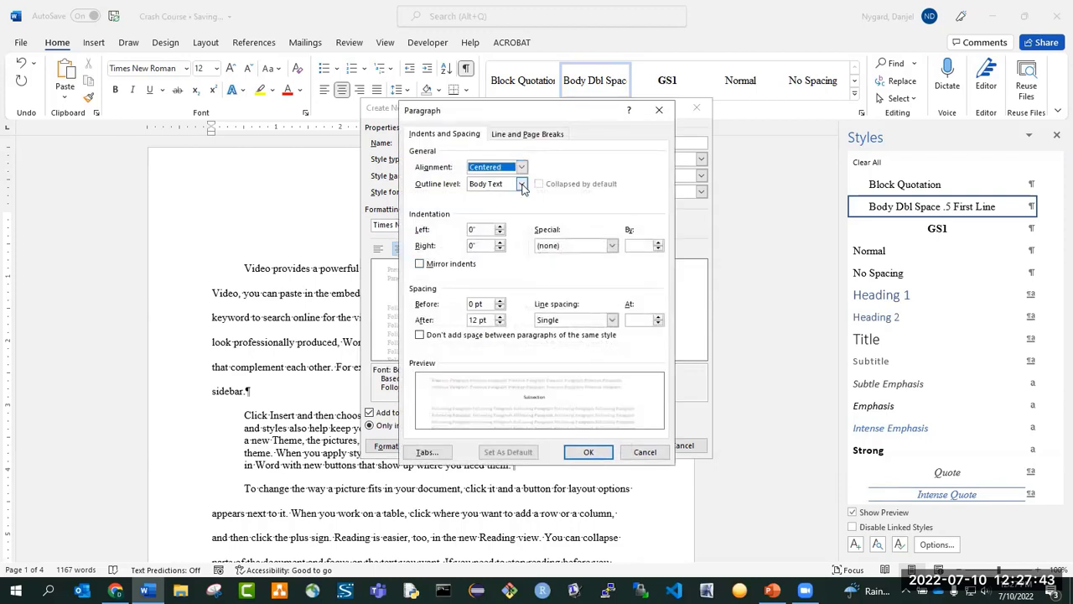
pyautogui.click(521, 185)
pyautogui.click(490, 211)
pyautogui.click(568, 320)
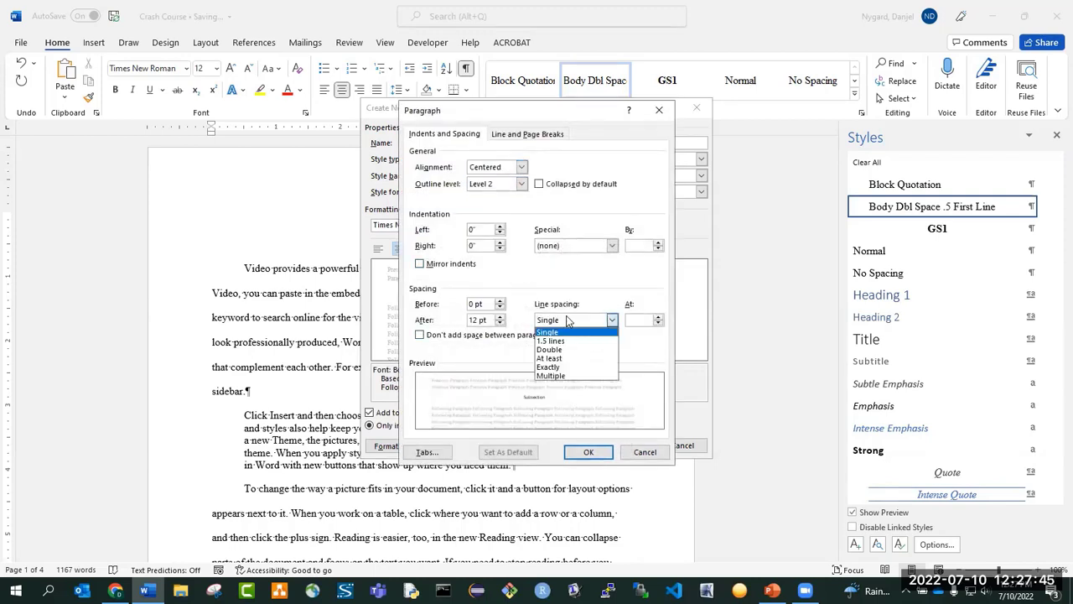
pyautogui.click(550, 348)
pyautogui.click(500, 323)
pyautogui.click(499, 324)
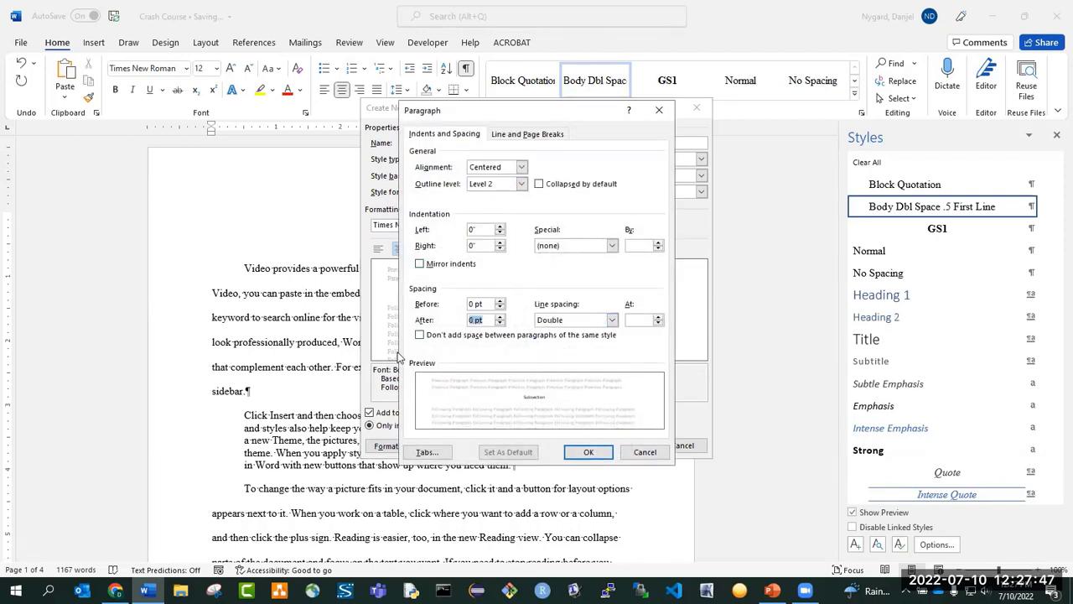
pyautogui.click(589, 453)
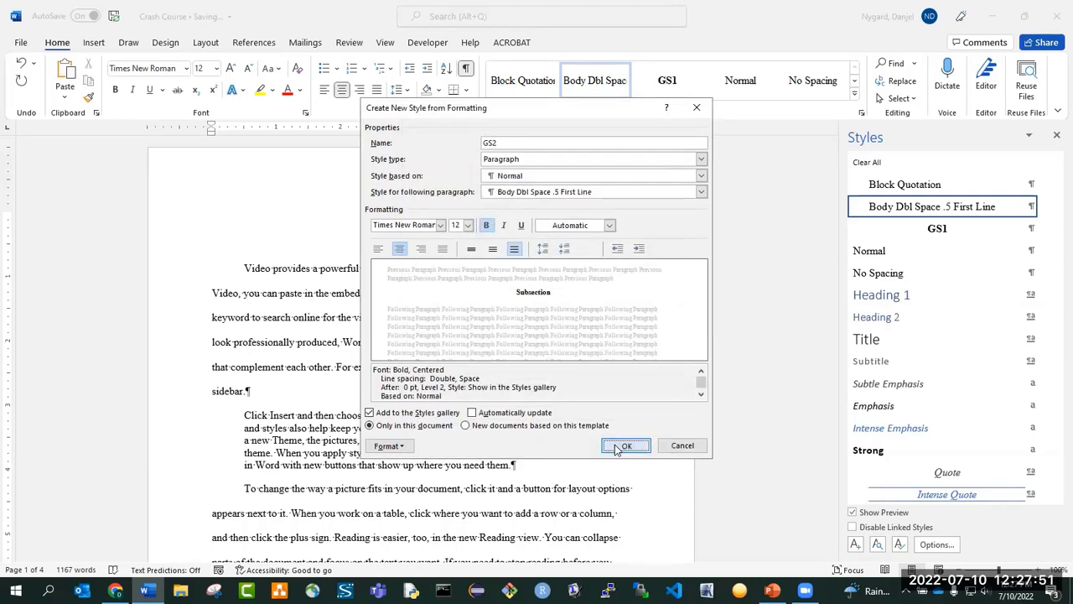
pyautogui.click(618, 445)
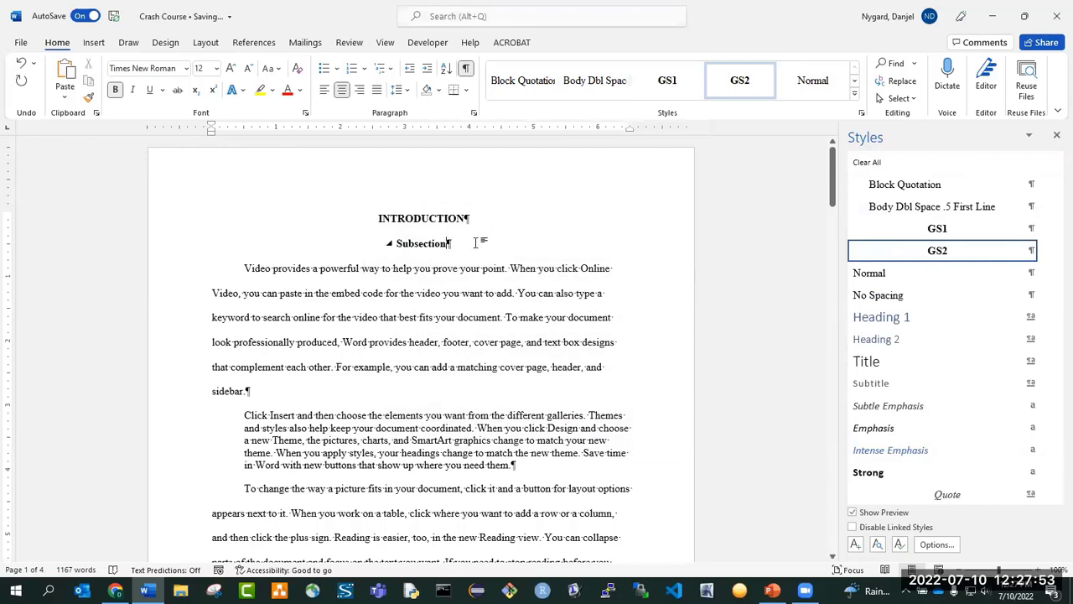
# Test the GS2 style's following paragraph by adding an empty paragraph below the Subsection heading, and remove it again
pyautogui.press('Return')
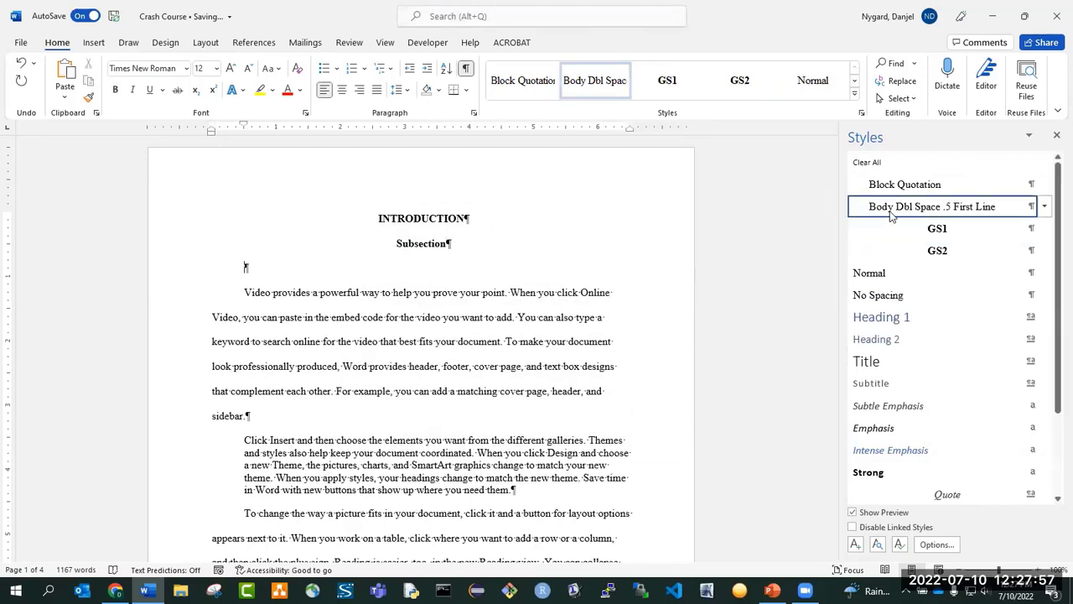
pyautogui.click(489, 240)
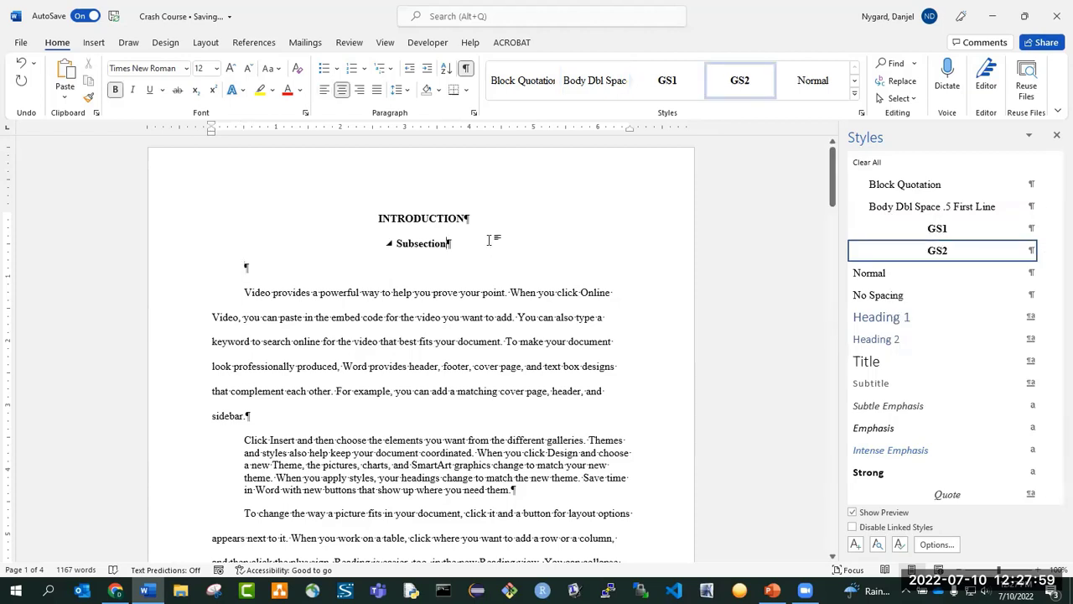
pyautogui.click(492, 220)
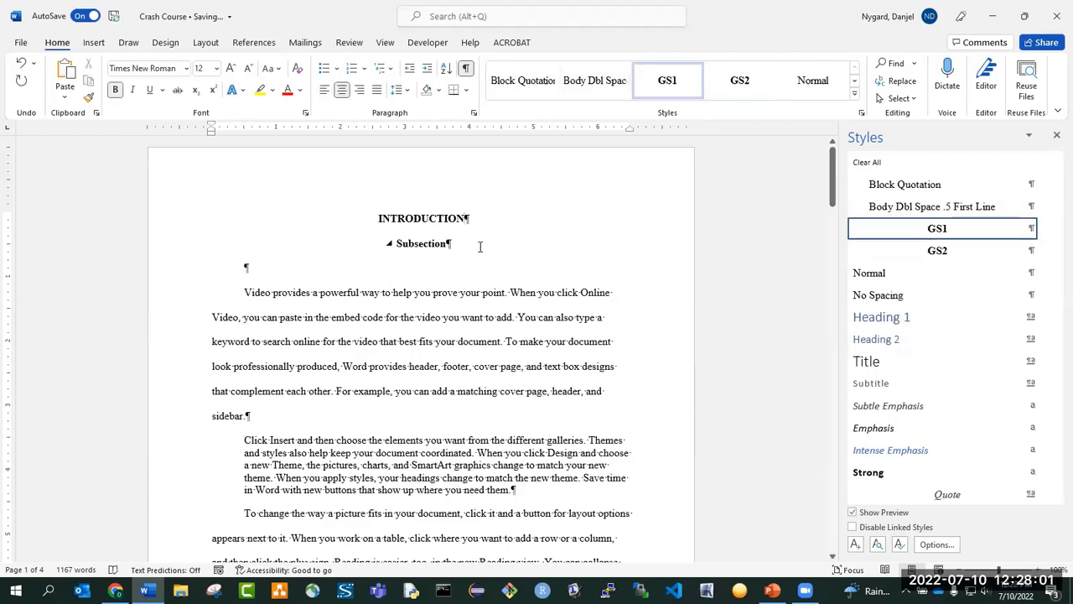
pyautogui.click(478, 243)
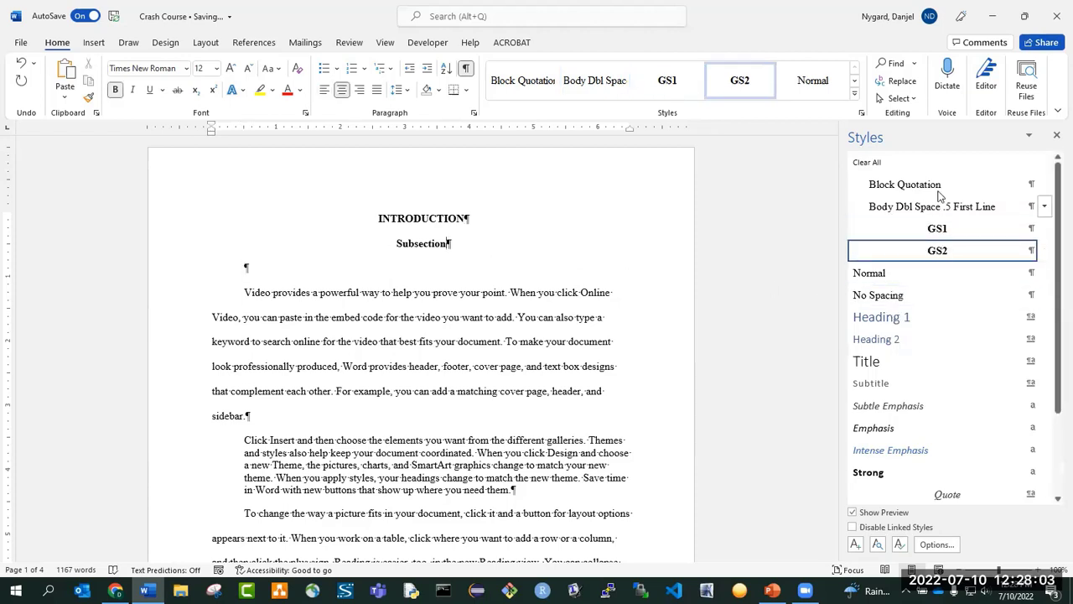
pyautogui.click(287, 269)
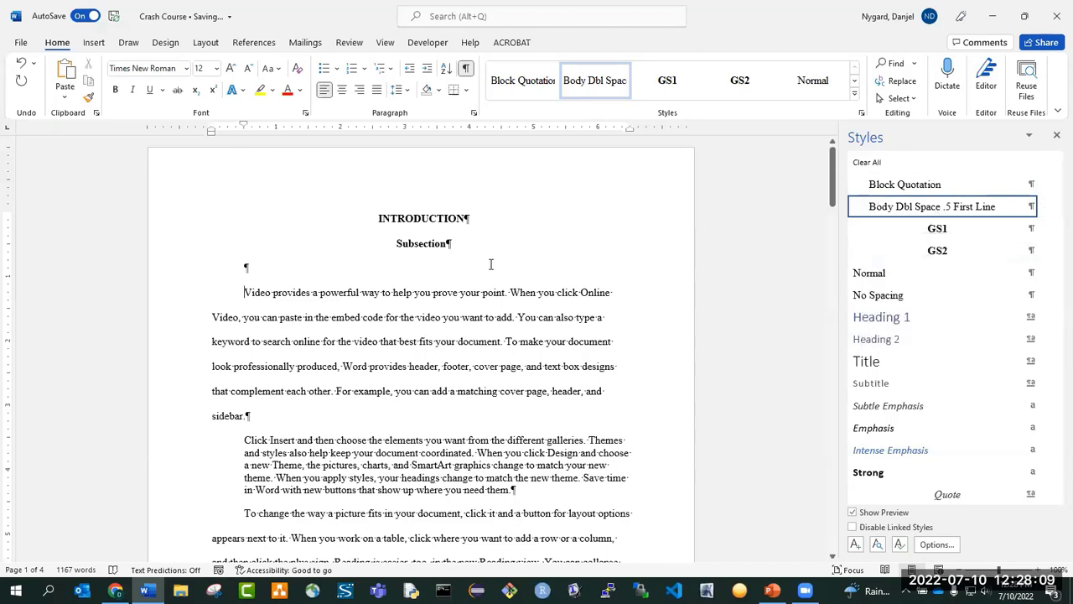
pyautogui.press('Delete')
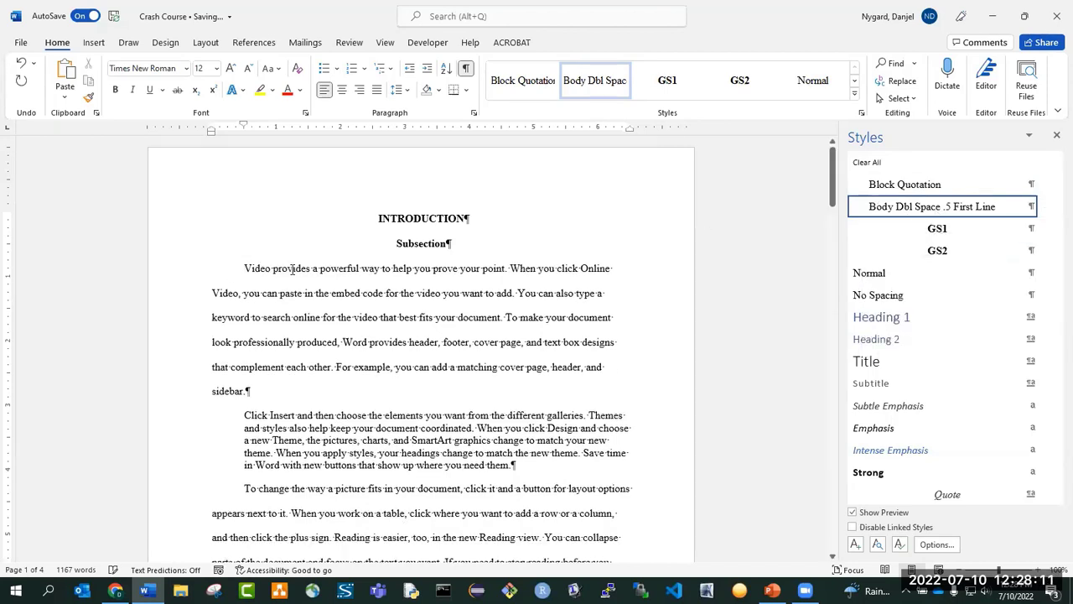
# Modify the GS1 style so that its following paragraph uses Body Dbl Space .5 First Line
pyautogui.click(512, 218)
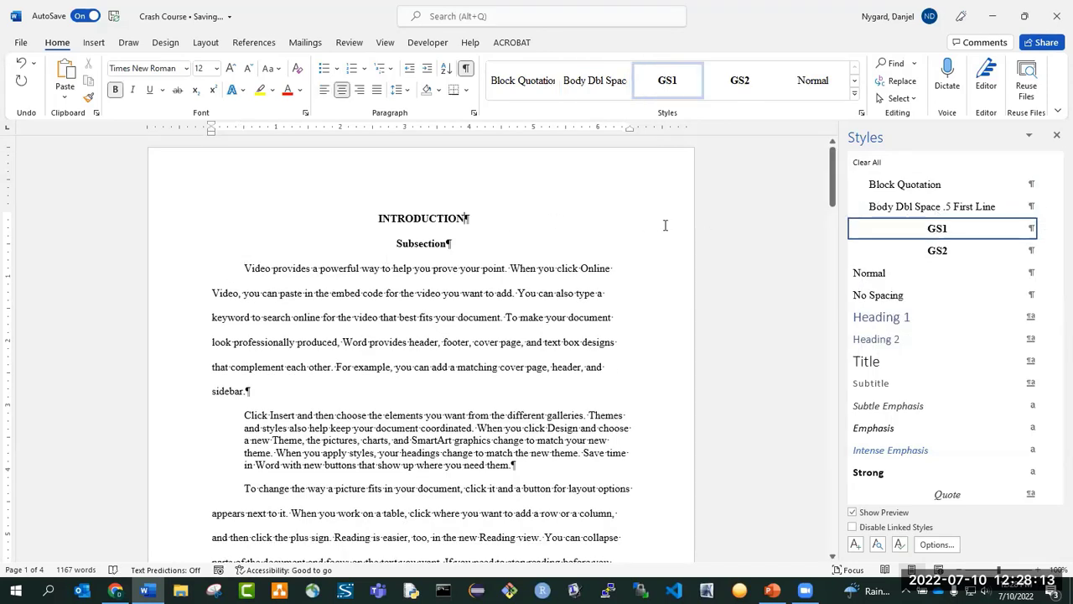
pyautogui.click(1046, 229)
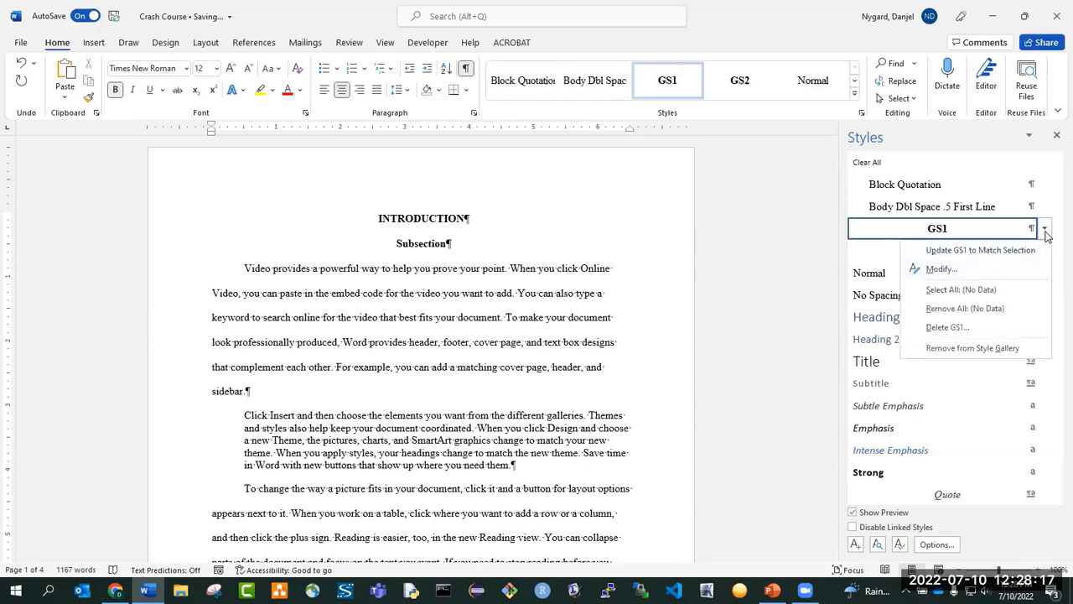
pyautogui.click(941, 269)
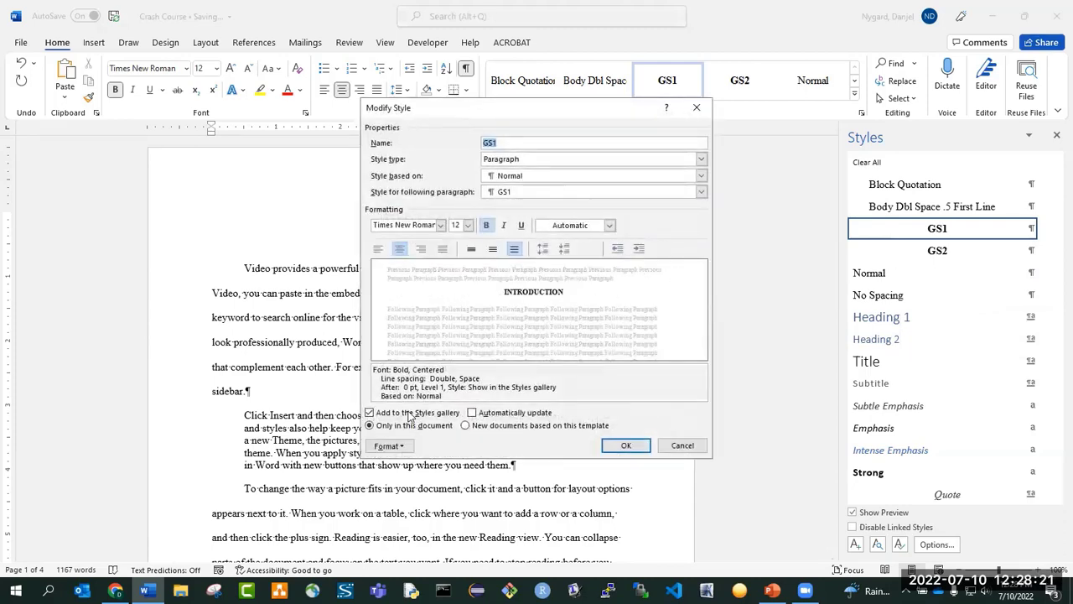
pyautogui.click(405, 451)
pyautogui.click(510, 445)
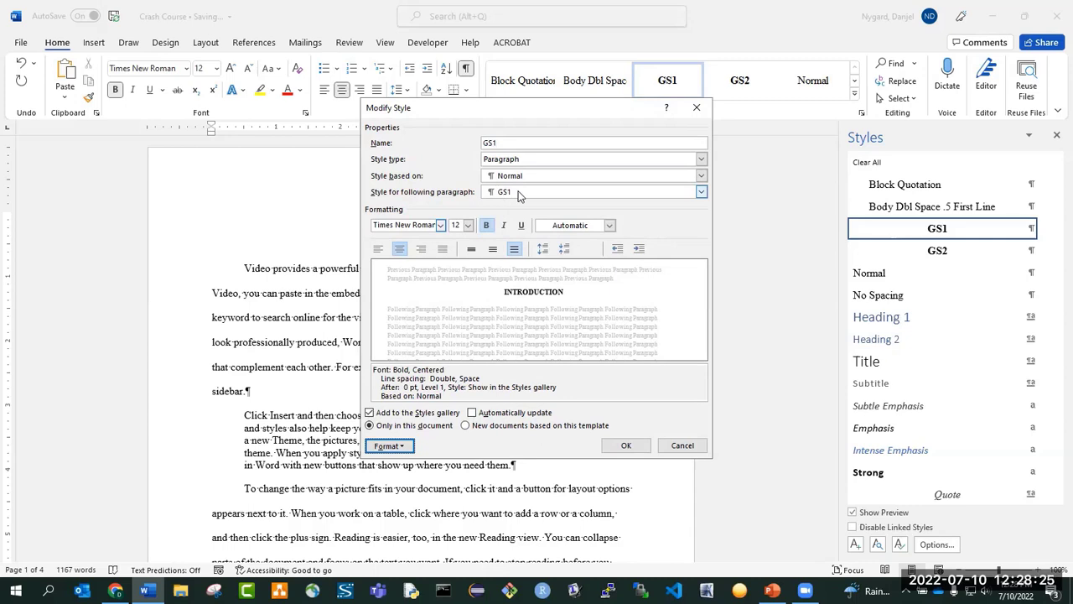
pyautogui.click(702, 193)
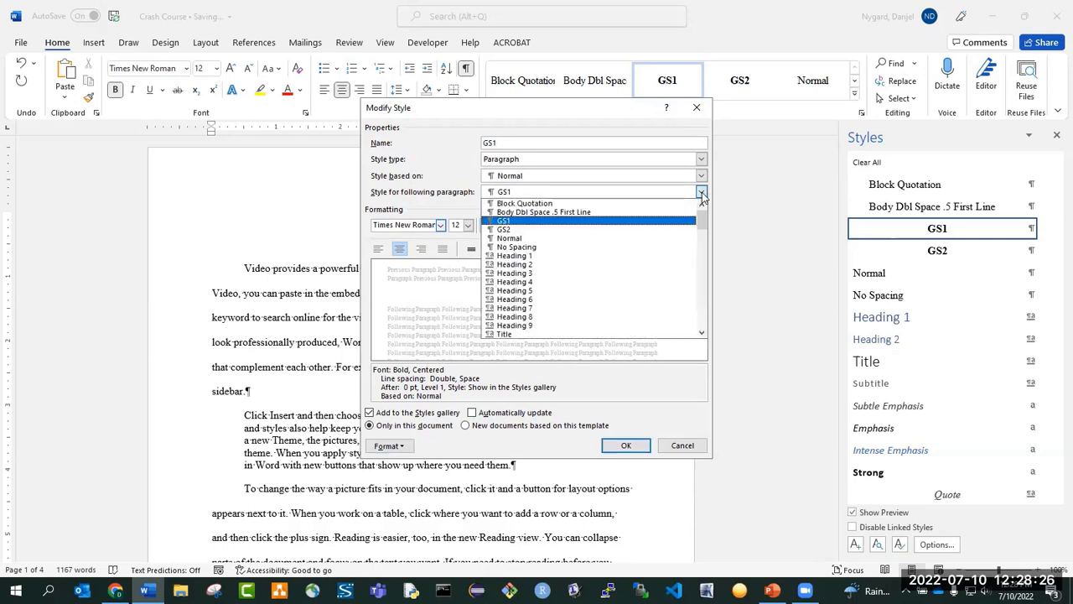
pyautogui.click(639, 213)
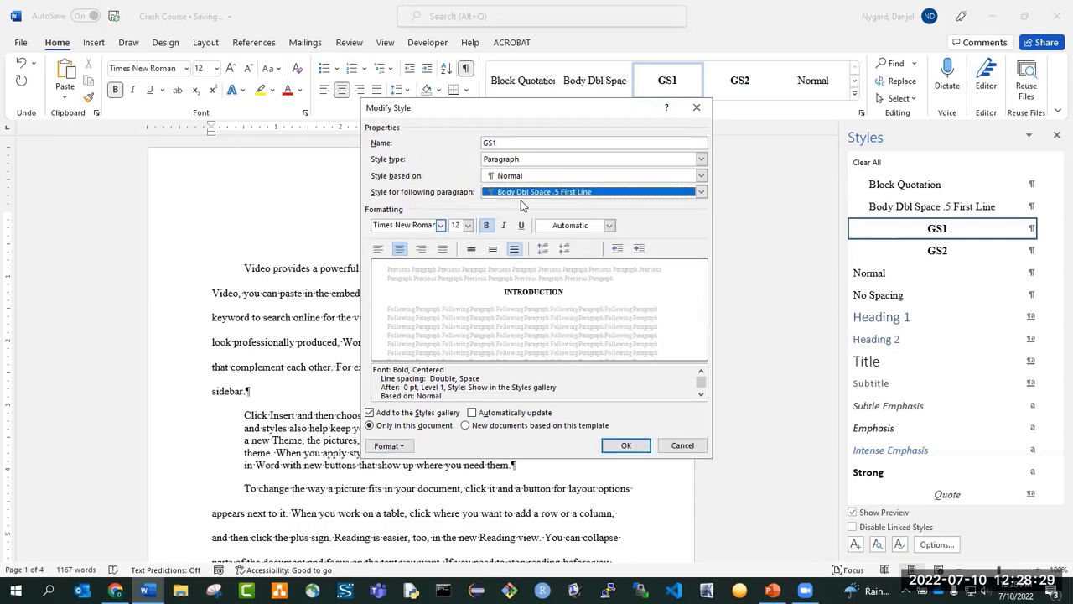
pyautogui.click(627, 446)
# Start a paragraph style named GS3 from the Sub-Subsection line, based on Normal and followed by Body Dbl Space .5 First Line
pyautogui.scroll(-1, 348, 259)
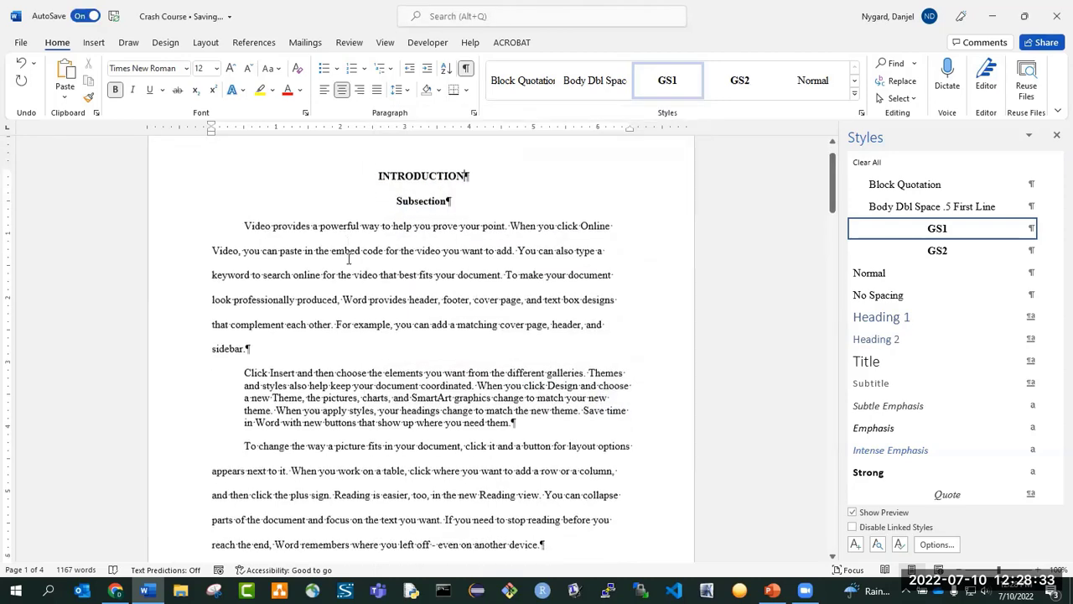
pyautogui.scroll(-8, 348, 259)
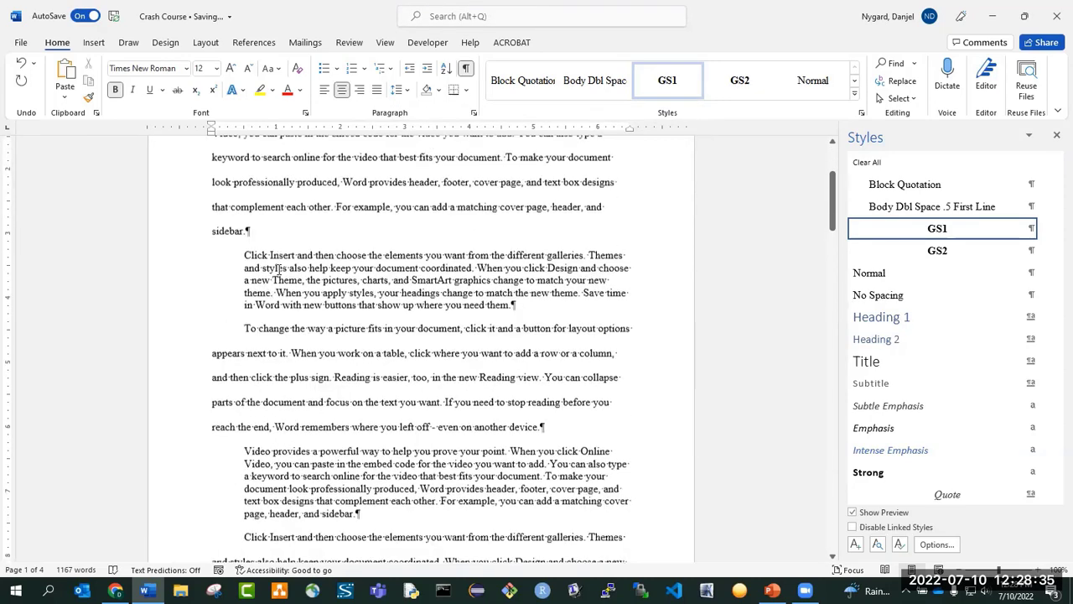
pyautogui.scroll(-7, 254, 281)
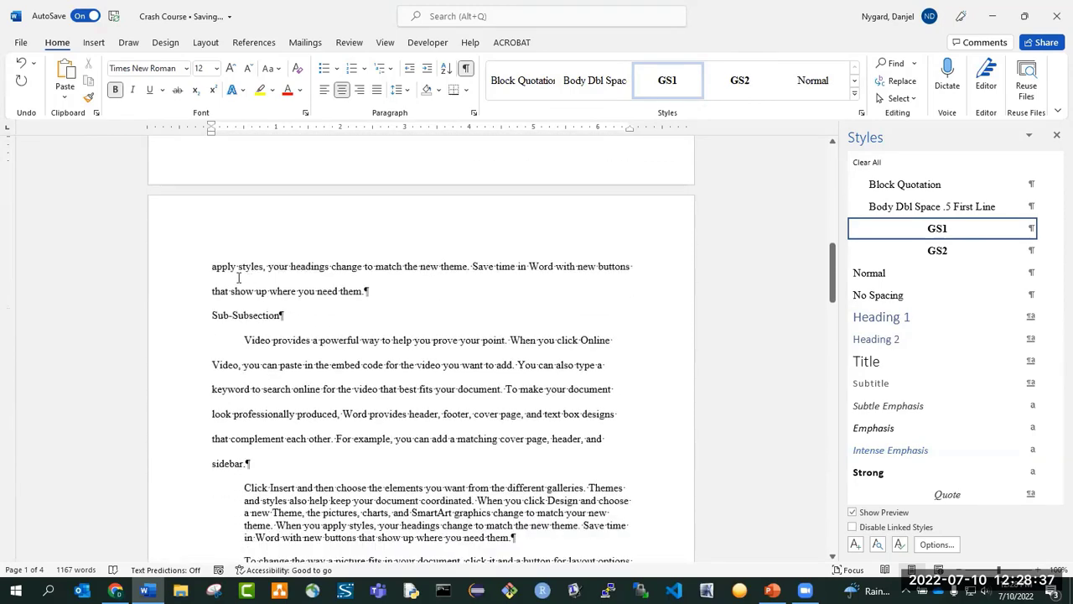
pyautogui.click(296, 261)
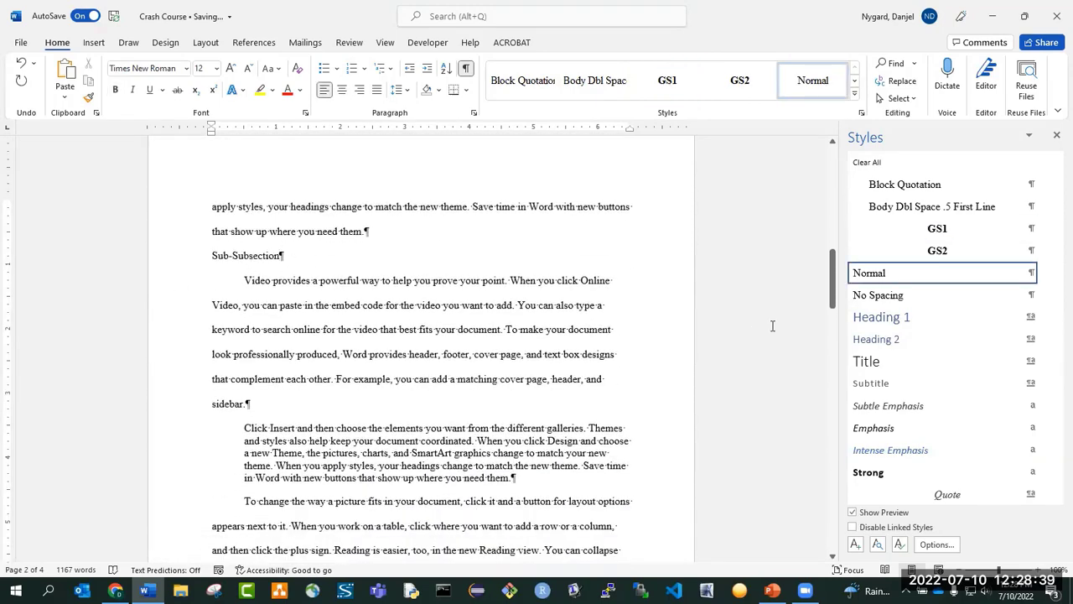
pyautogui.click(855, 544)
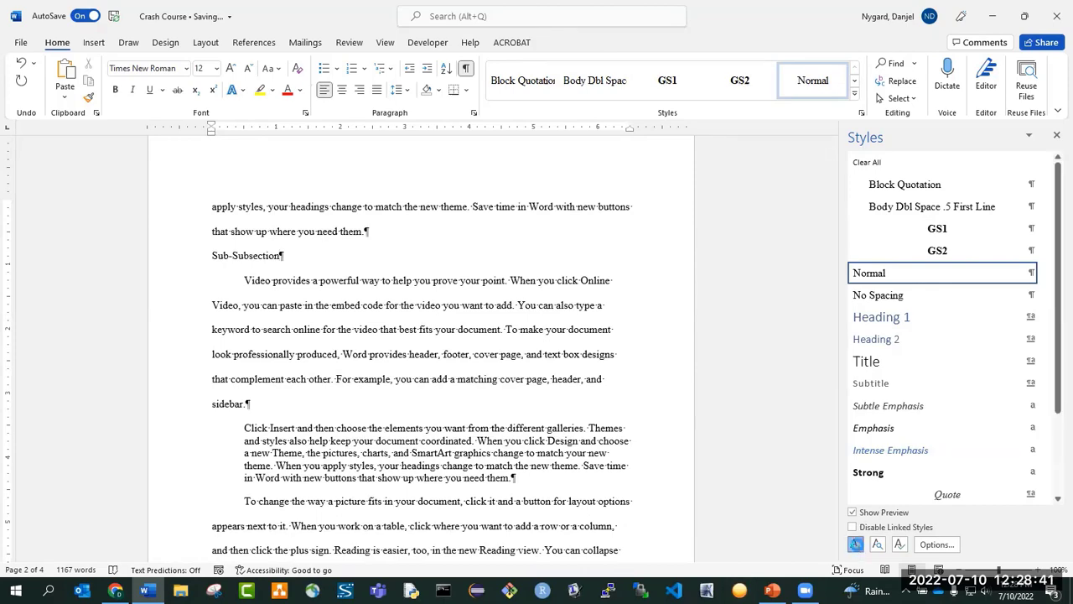
pyautogui.write('GS3')
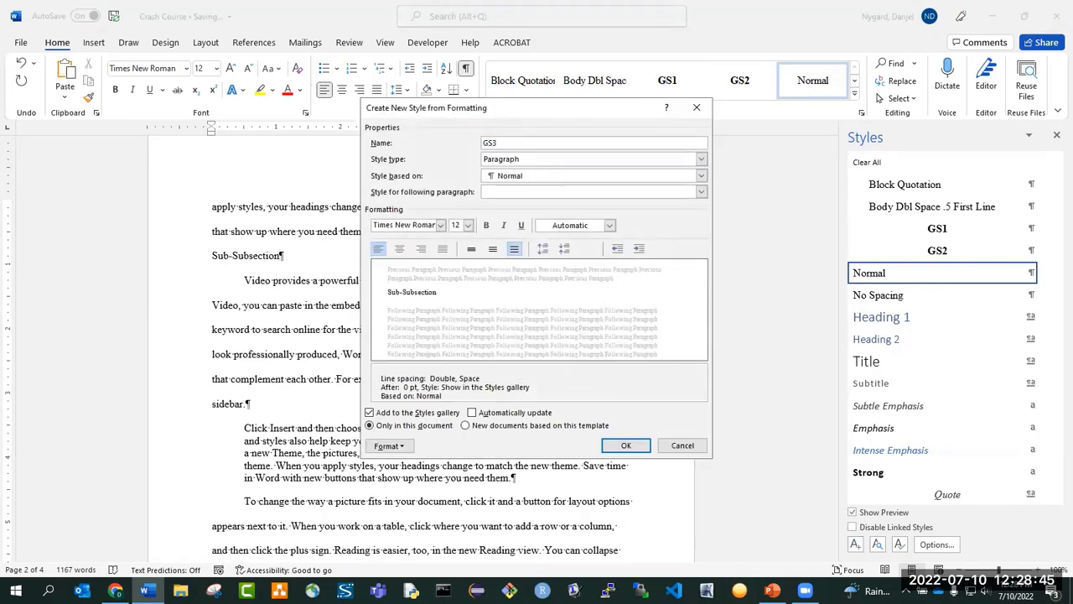
pyautogui.click(563, 193)
pyautogui.click(558, 212)
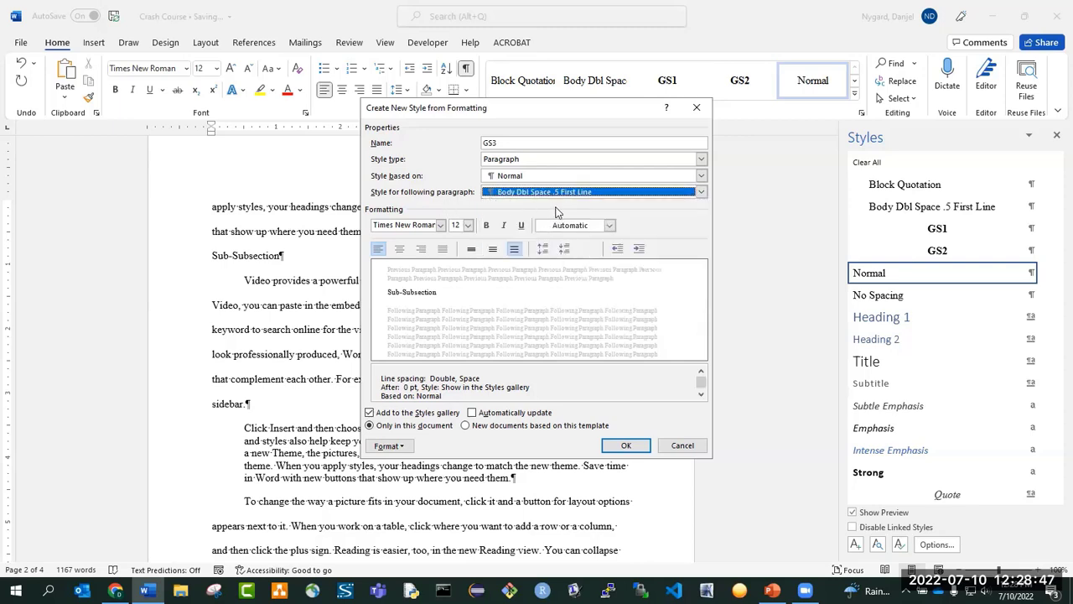
# Give the GS3 style outline Level 3 and save it
pyautogui.click(400, 448)
pyautogui.click(420, 323)
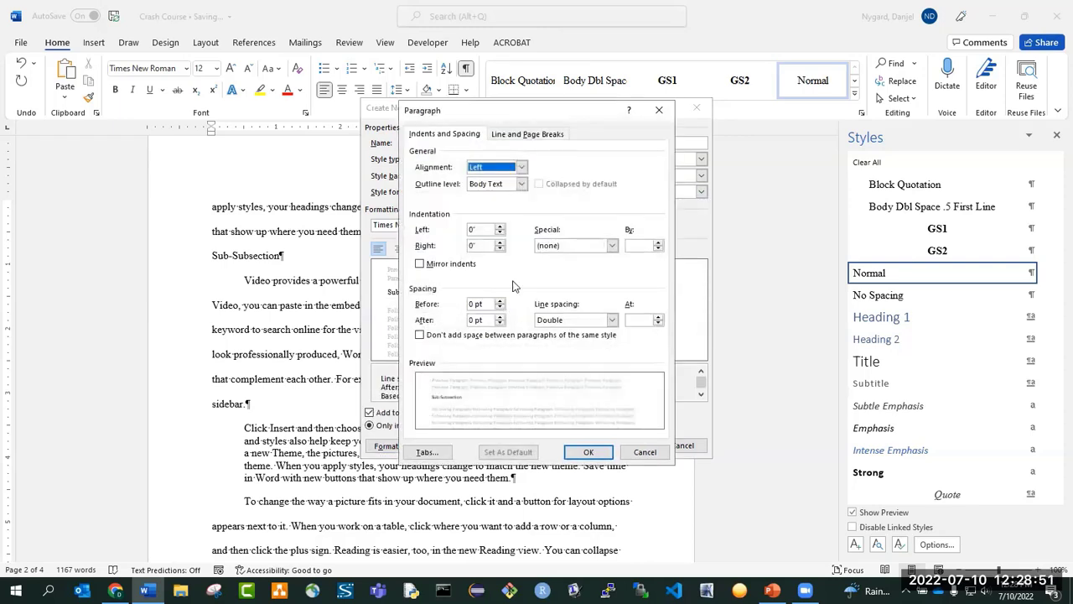
pyautogui.click(521, 184)
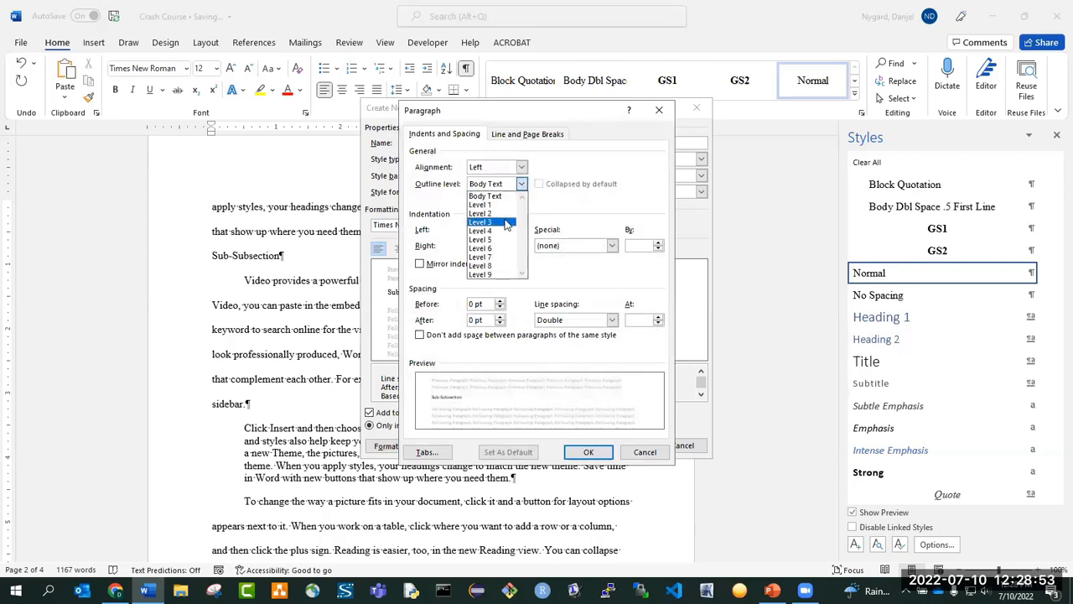
pyautogui.click(506, 222)
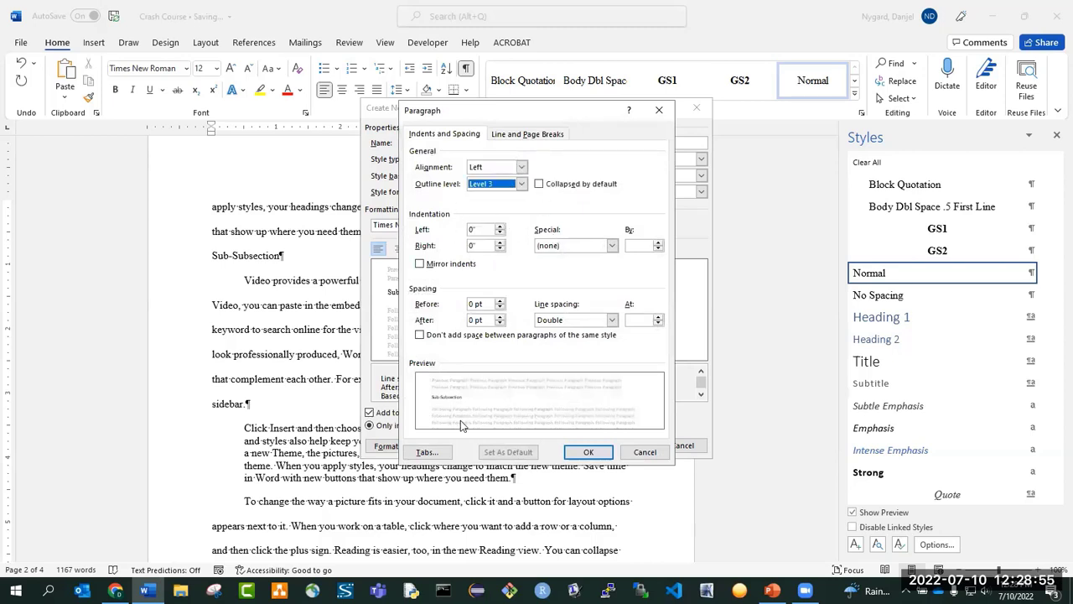
pyautogui.click(591, 453)
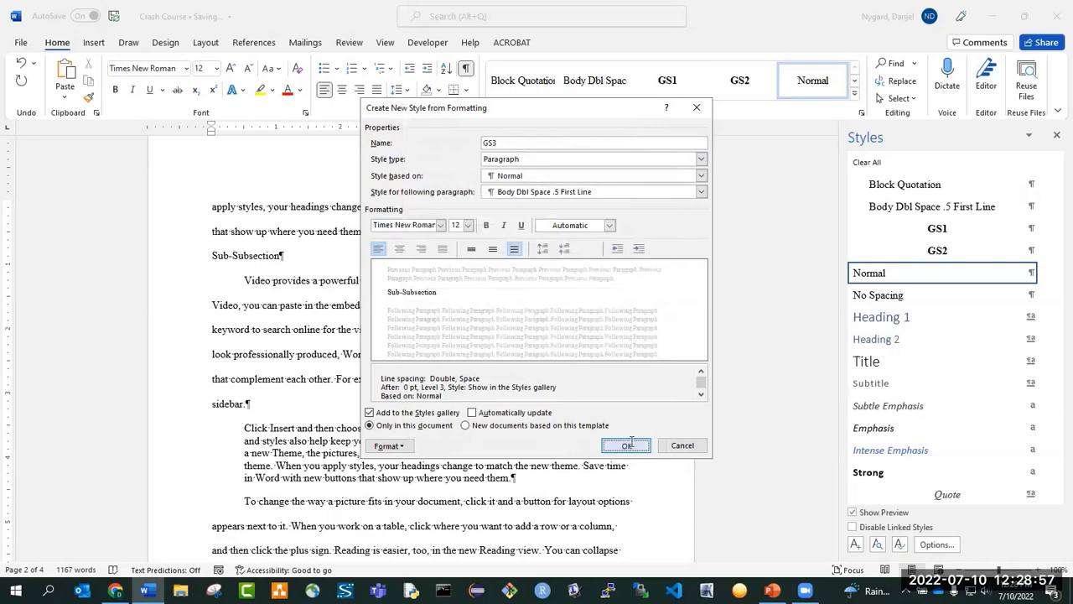
pyautogui.click(621, 446)
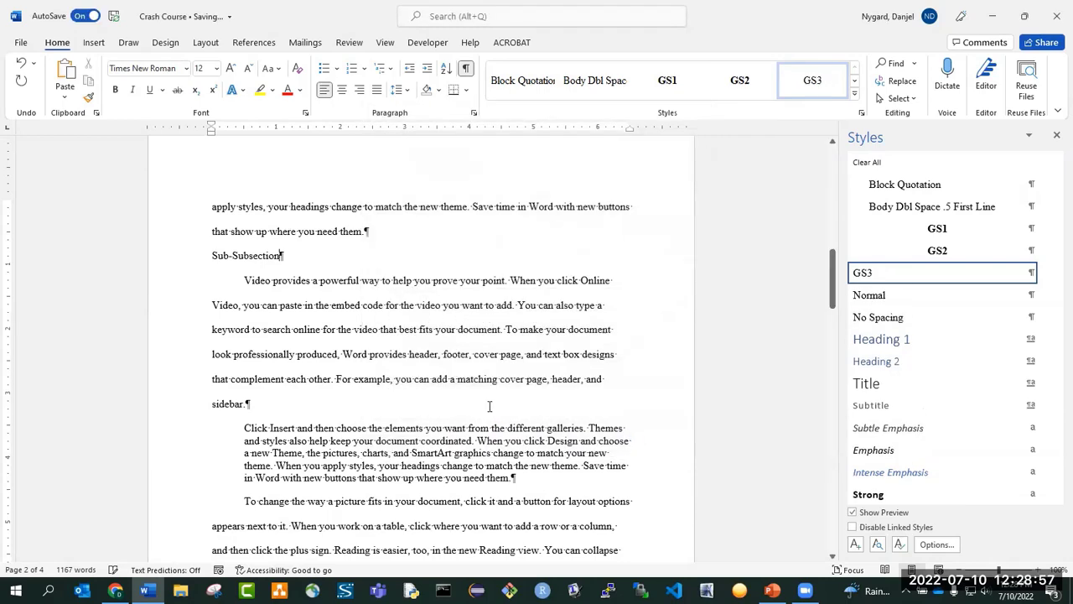
# Modify the GS3 style to make its text bold
pyautogui.click(1044, 273)
pyautogui.click(954, 314)
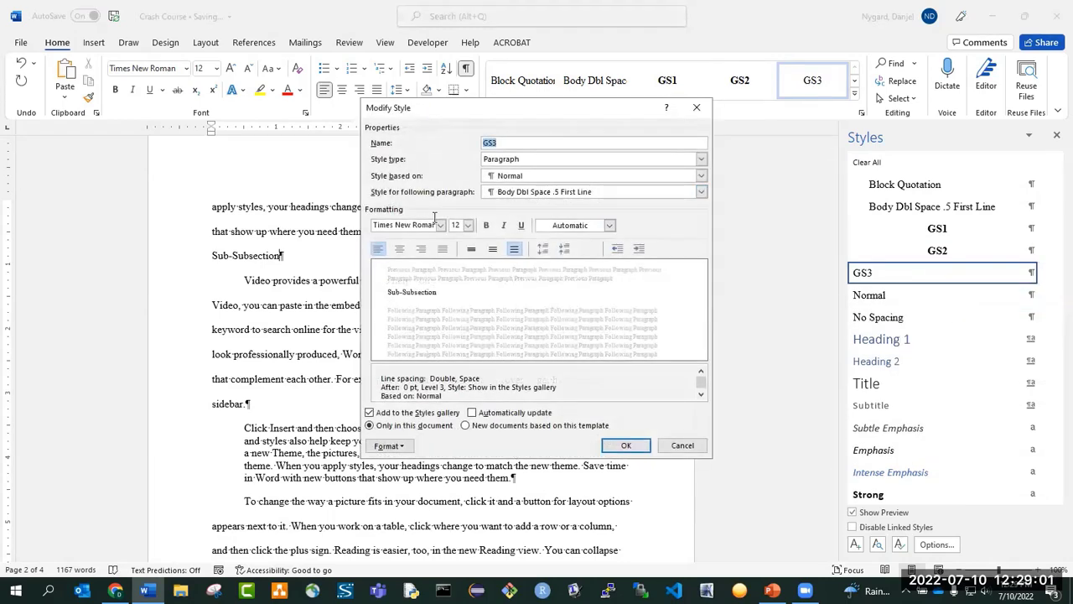
pyautogui.click(635, 445)
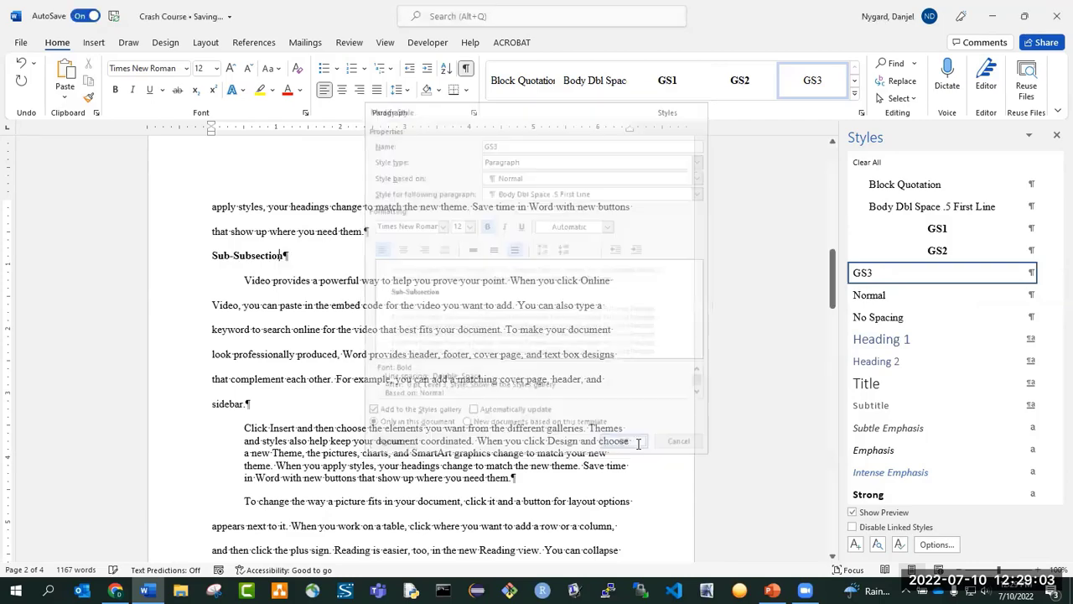
# Review the formatted document and compare the custom GS styles with Word's built-in styles, including the options available for Heading 1
pyautogui.scroll(-3, 277, 277)
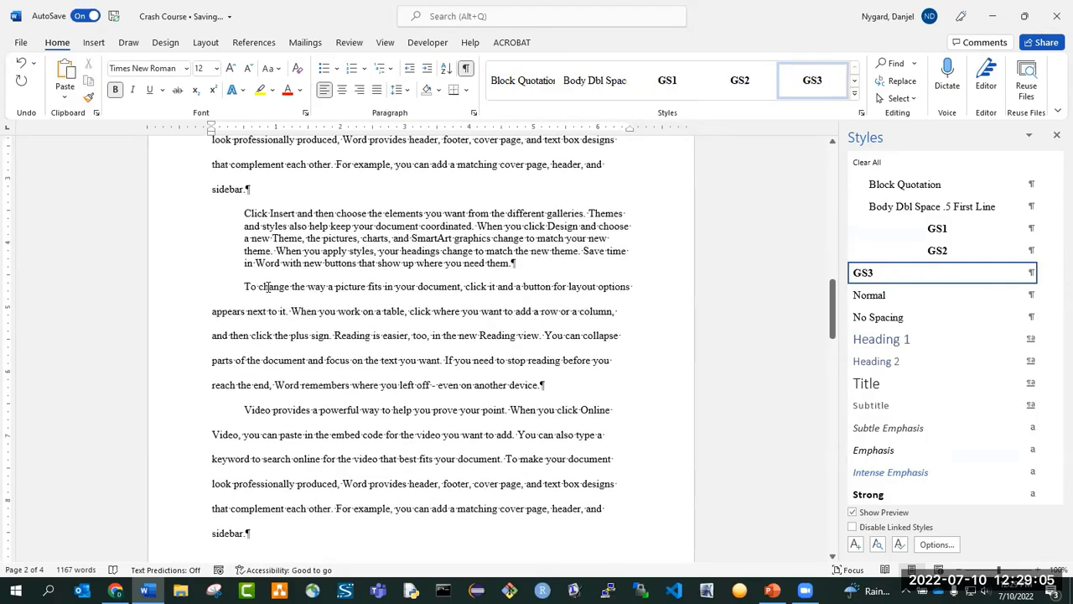
pyautogui.scroll(-15, 269, 286)
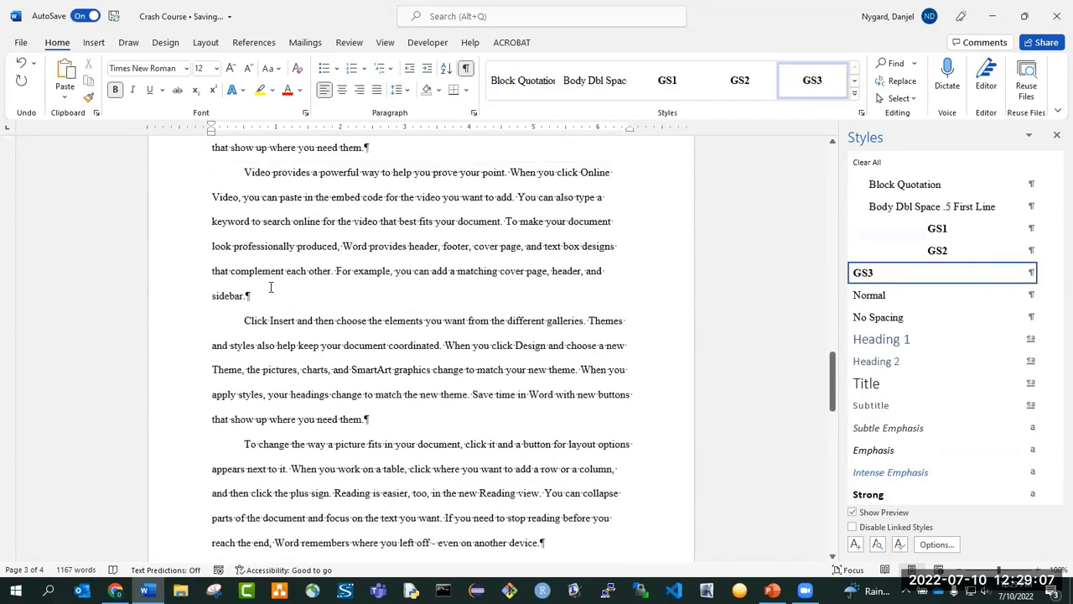
pyautogui.scroll(20, 271, 287)
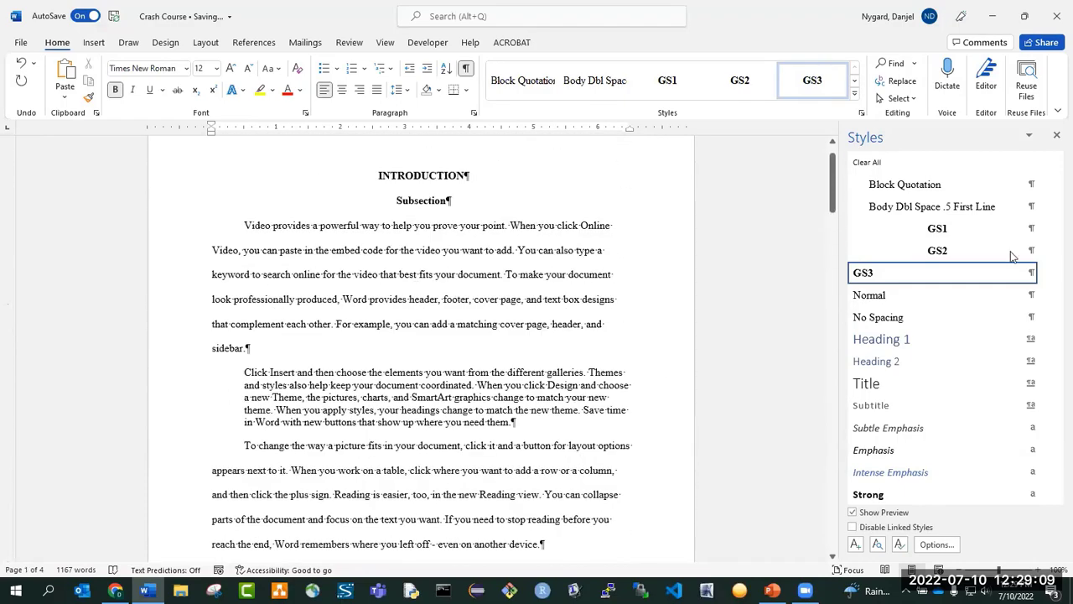
pyautogui.scroll(-3, 973, 265)
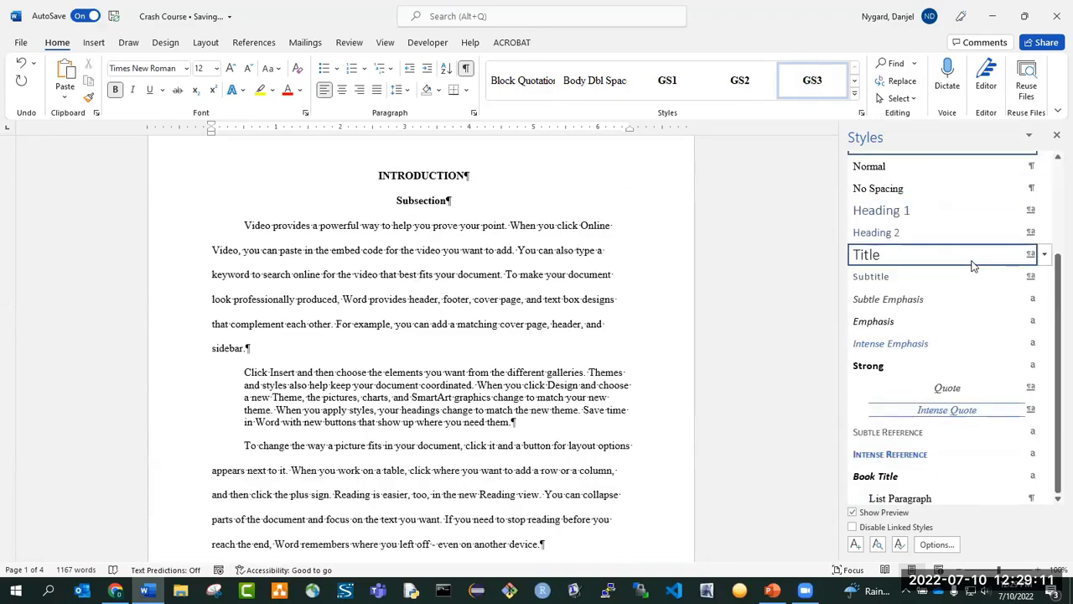
pyautogui.scroll(3, 964, 327)
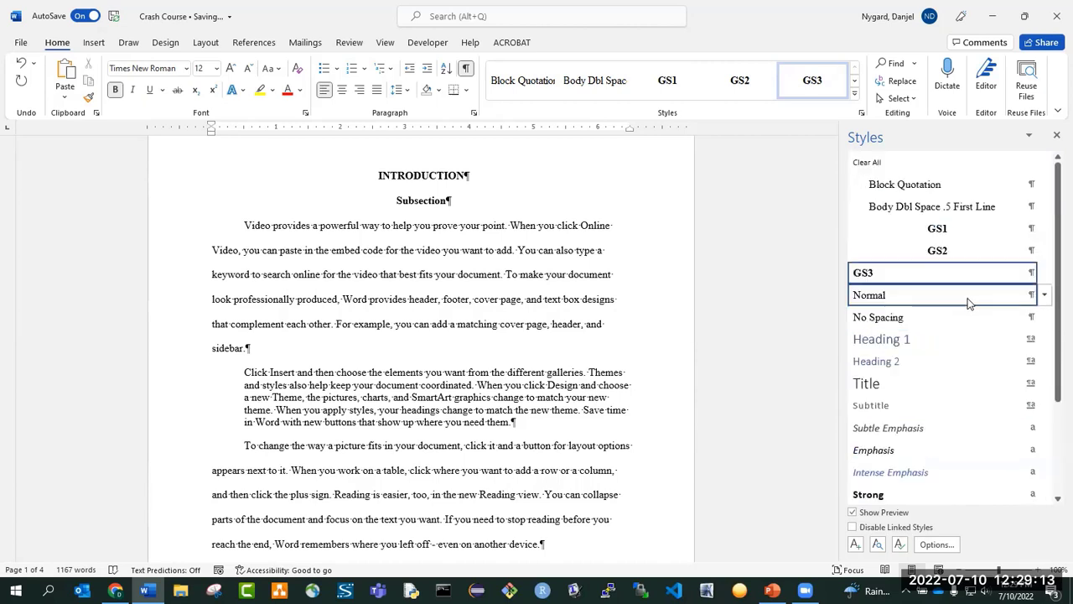
pyautogui.scroll(-3, 935, 312)
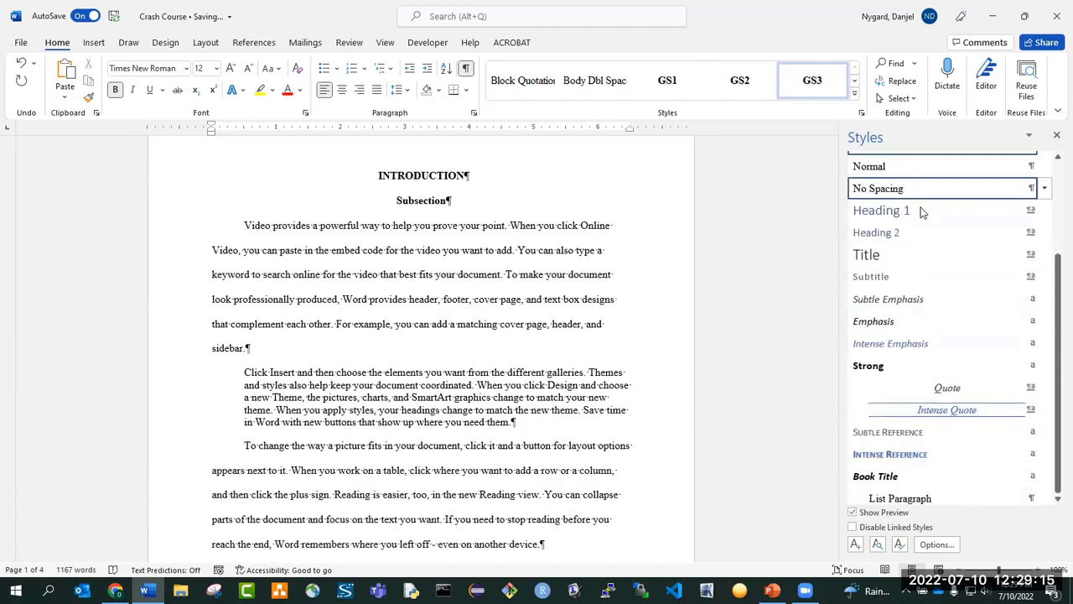
pyautogui.scroll(3, 924, 243)
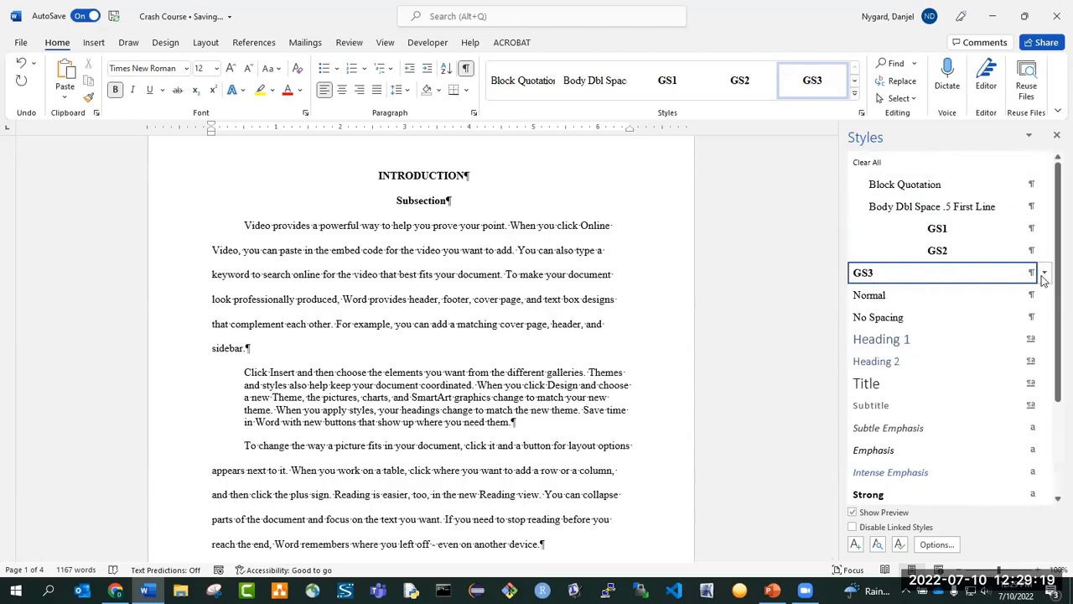
pyautogui.scroll(-1, 997, 377)
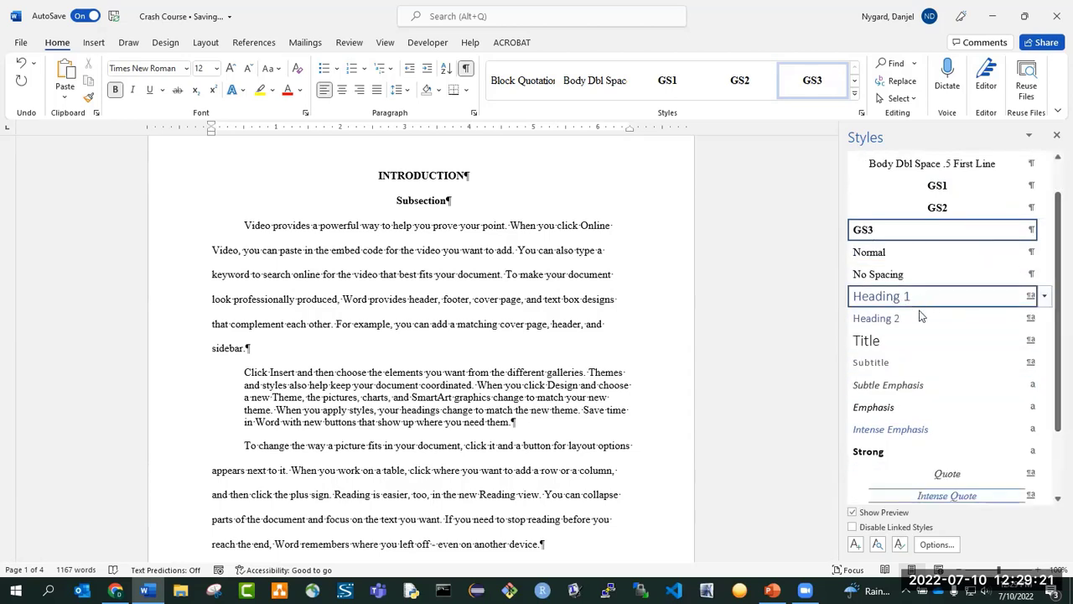
pyautogui.click(1043, 296)
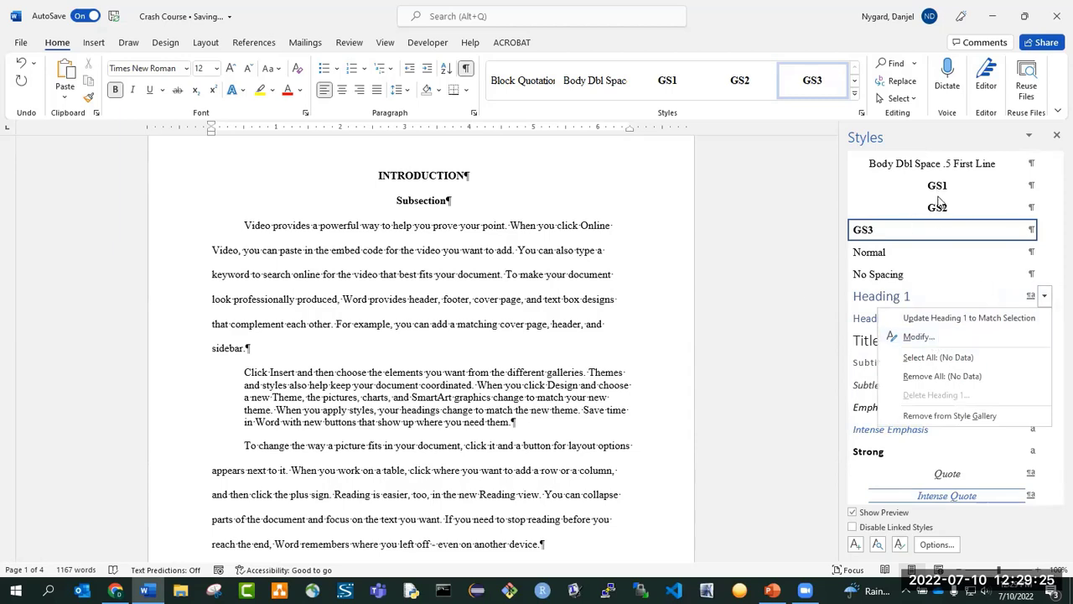
pyautogui.click(742, 282)
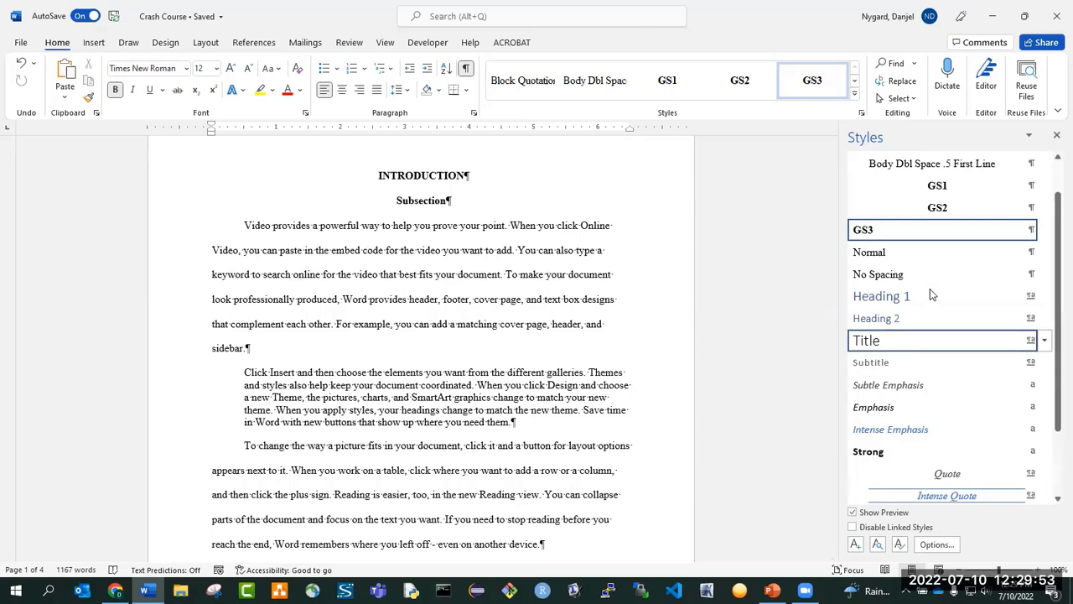
pyautogui.scroll(2, 930, 289)
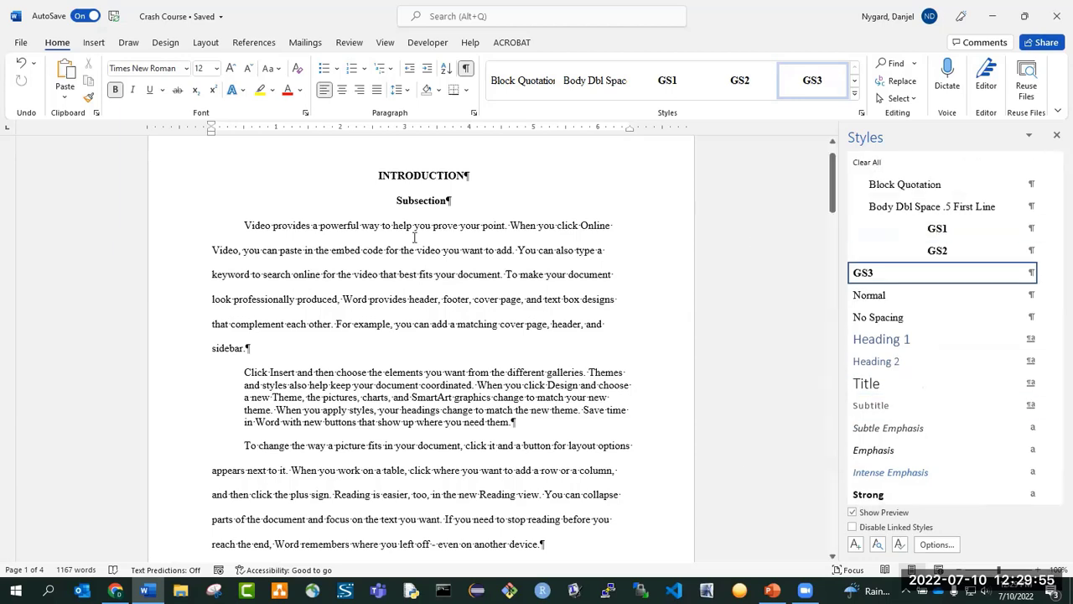